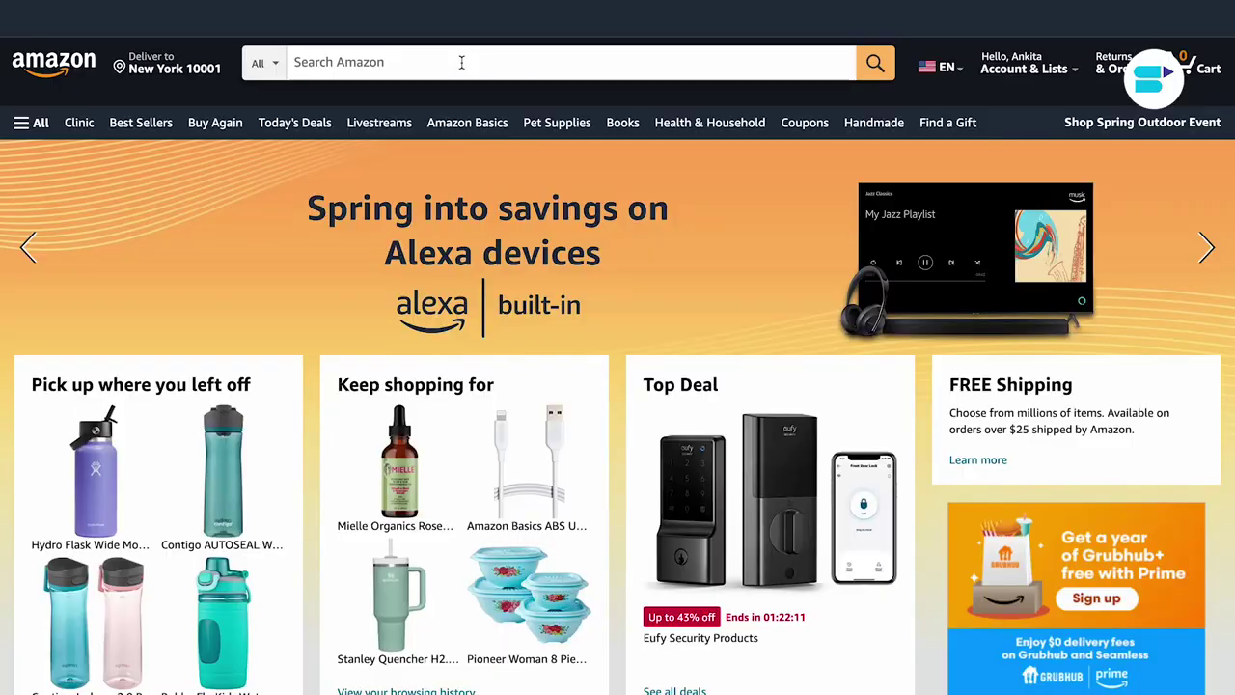
Search all Amazon departments for "electric guitar" and look over the sponsored listings in the results
left_click(461, 62)
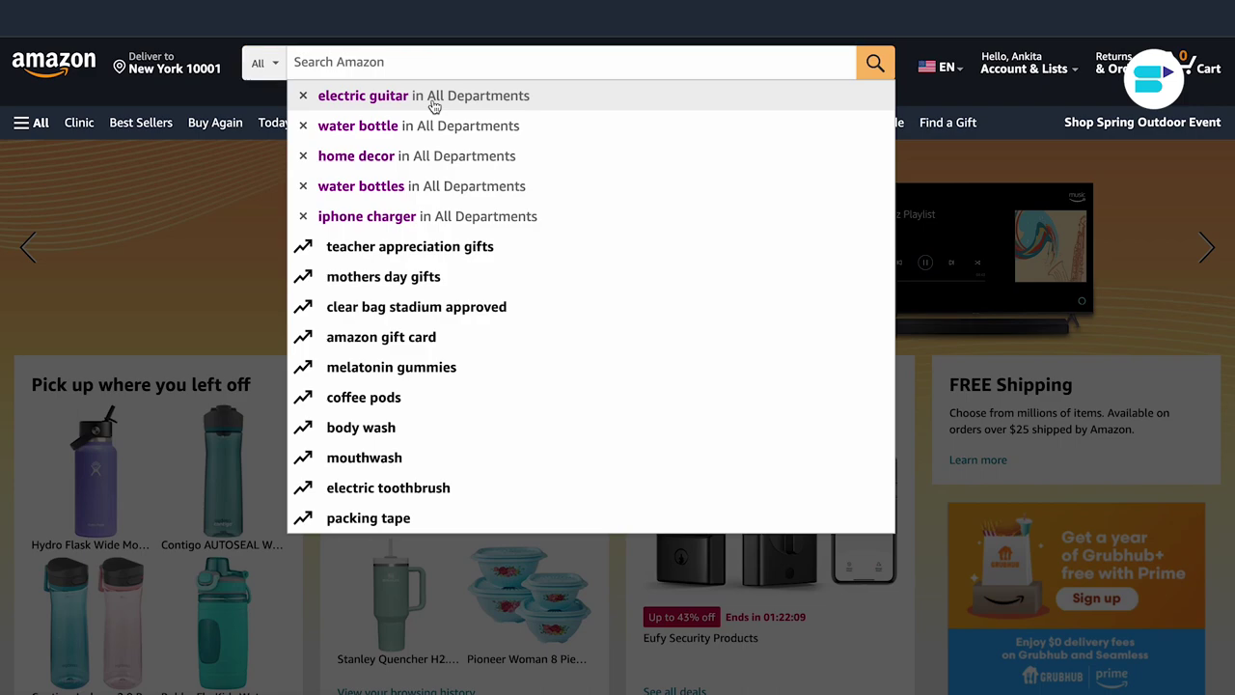
left_click(434, 97)
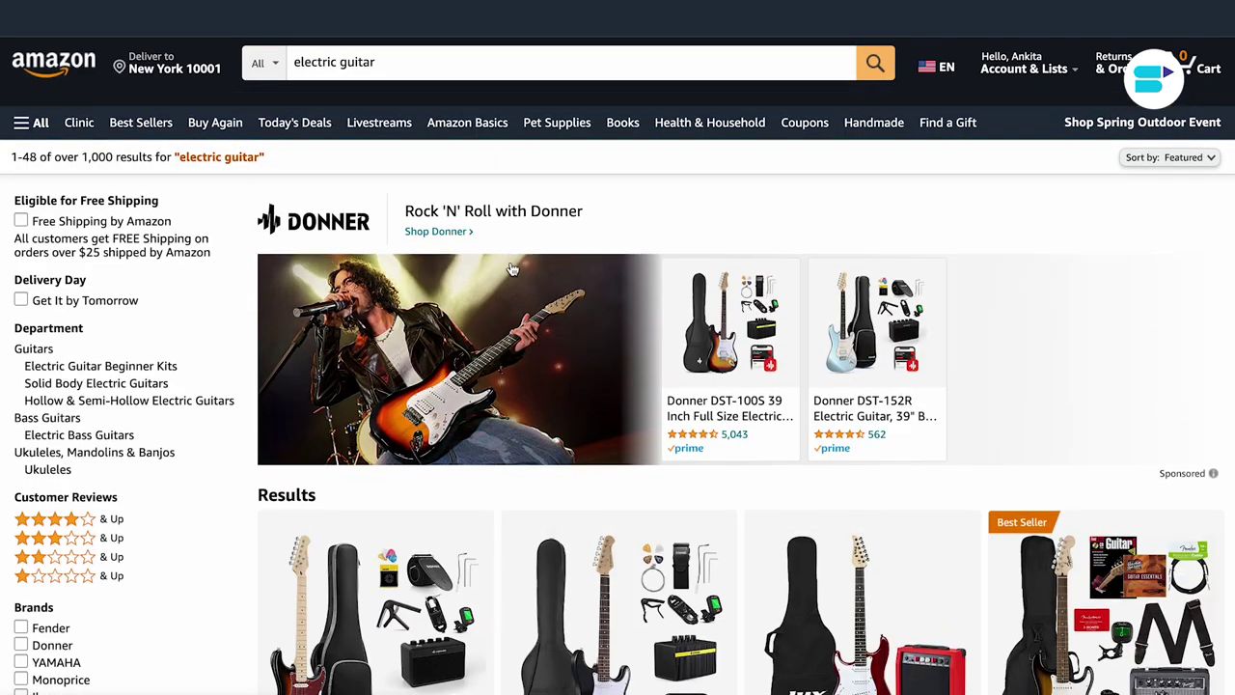
scroll(513, 268, "down", 3)
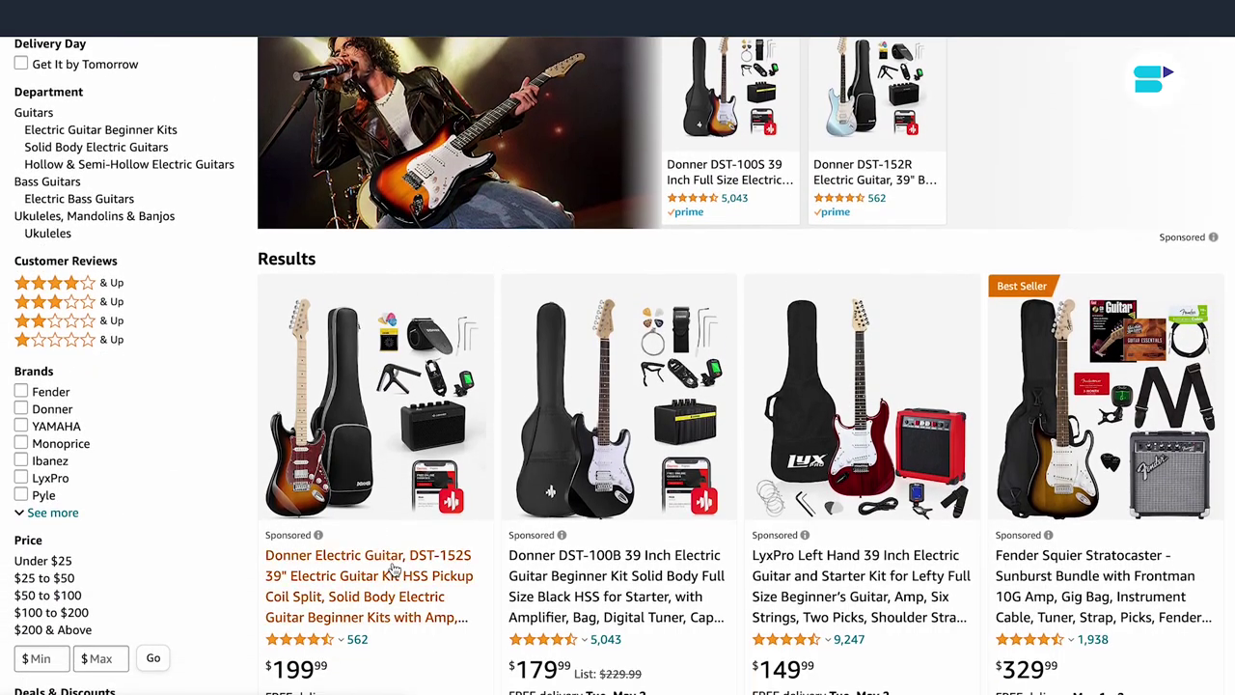
scroll(587, 314, "up", 2)
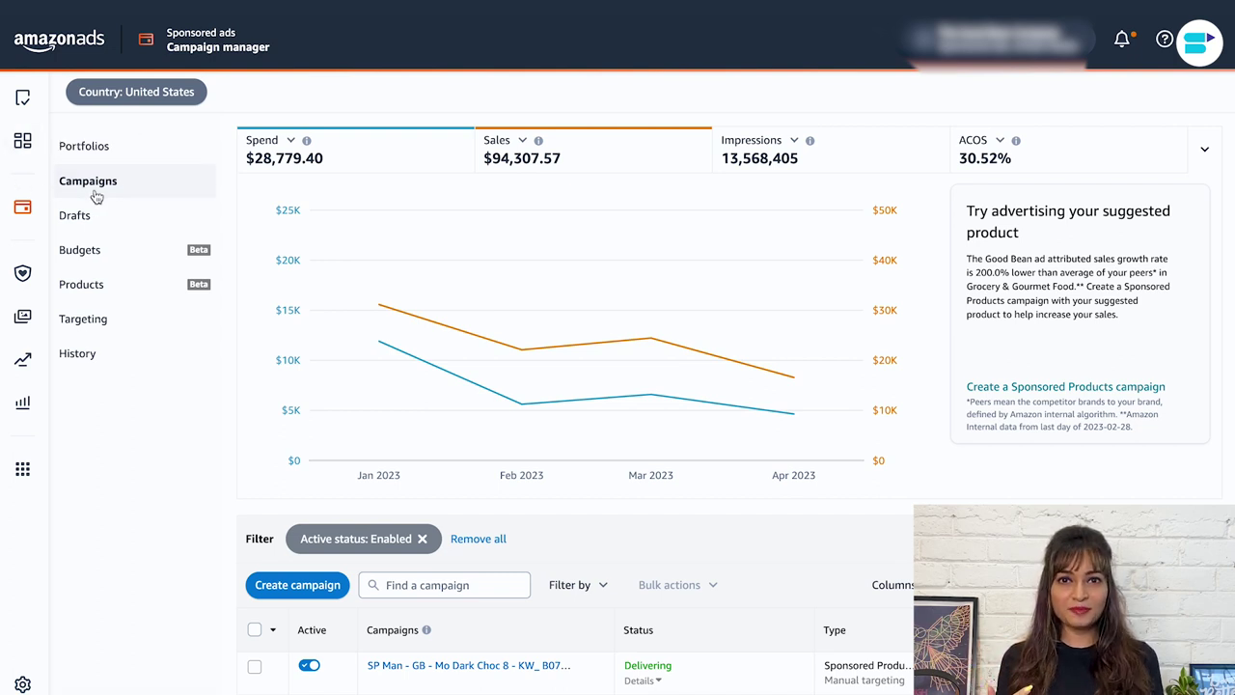
Start a new Sponsored Products campaign and name its ad group "Bean Bliss Fitness Enthusiasts"
left_click(282, 587)
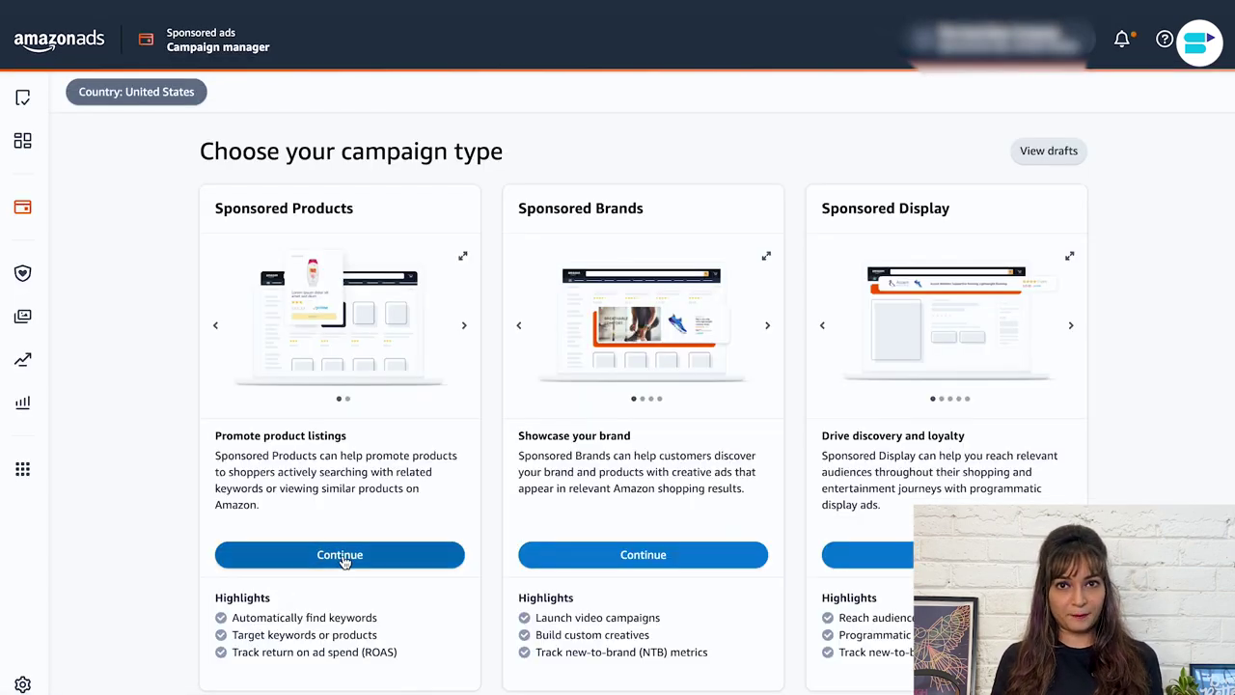
left_click(344, 555)
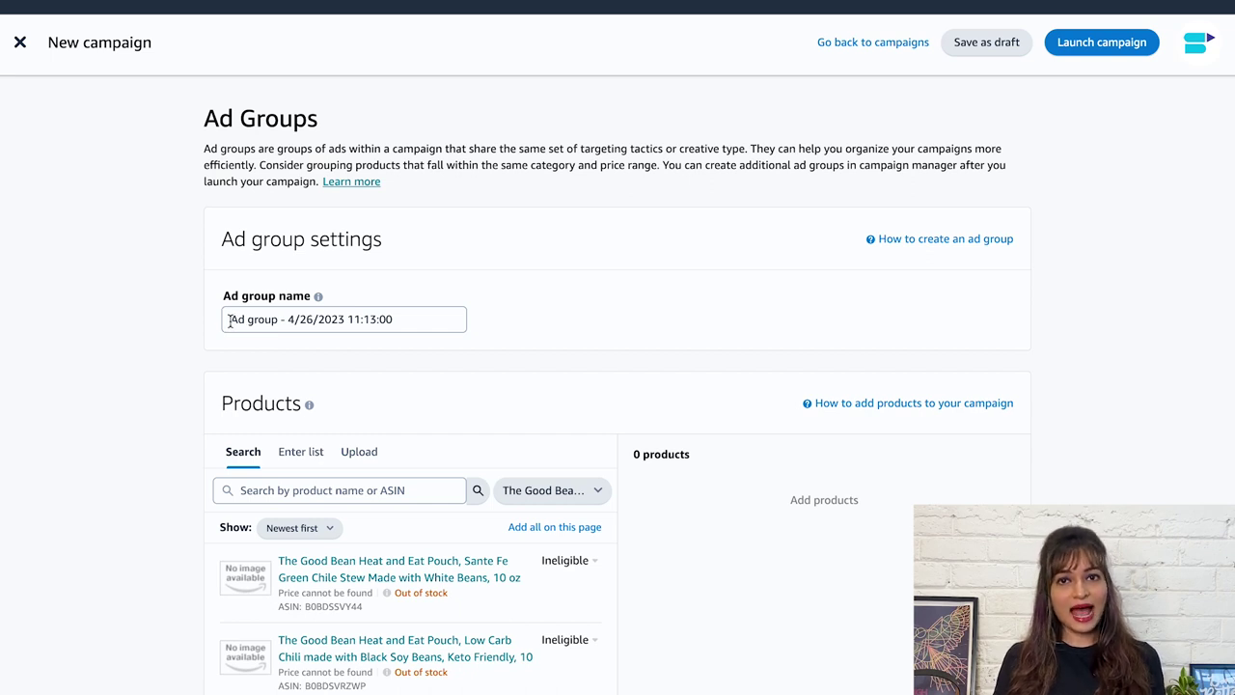
left_click_drag(230, 322, 443, 322)
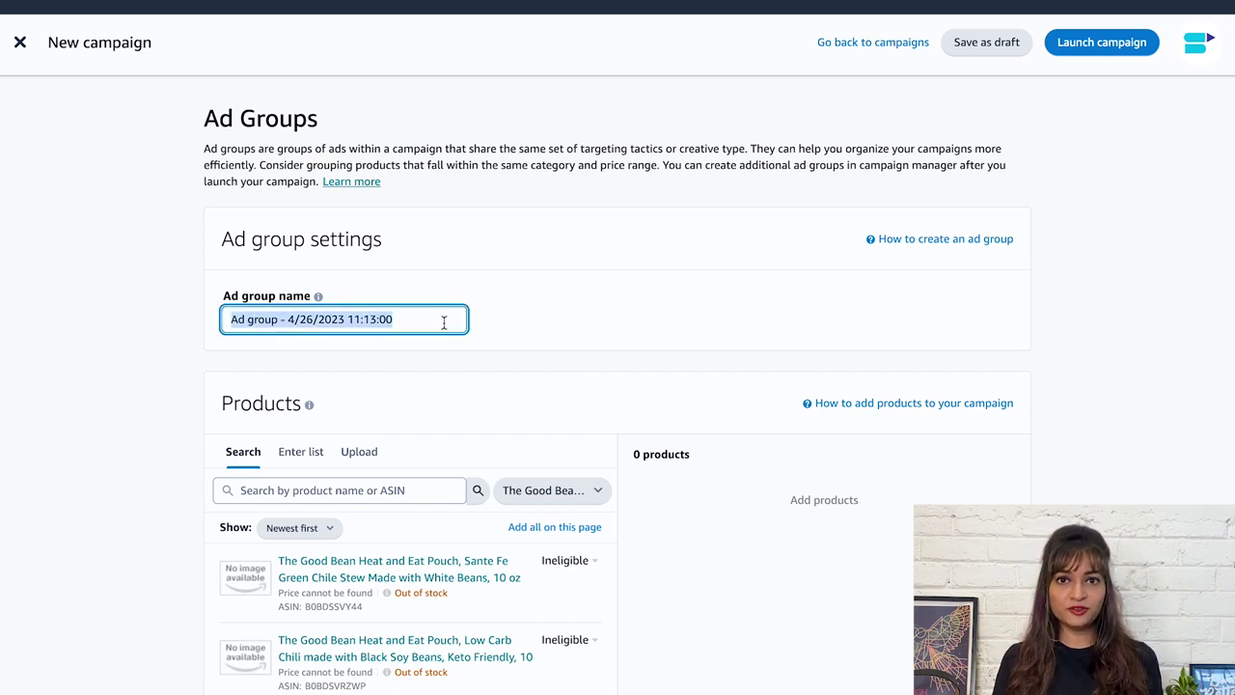
type("Bean Bliss Fitness Enthusiasts")
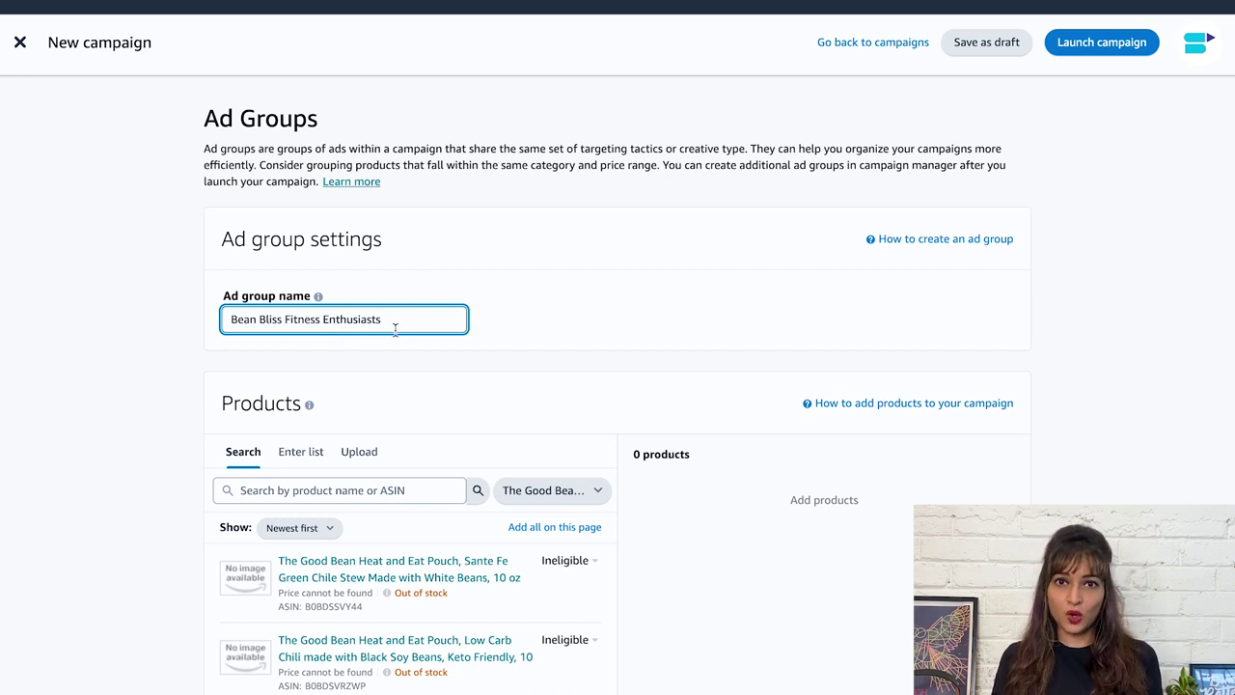
Add the in-stock Santa Fe Green Chili, Mexican Smoky Chipotle and Low Carb Chili Heat and Eat Pouches to the campaign's products
scroll(686, 287, "down", 3)
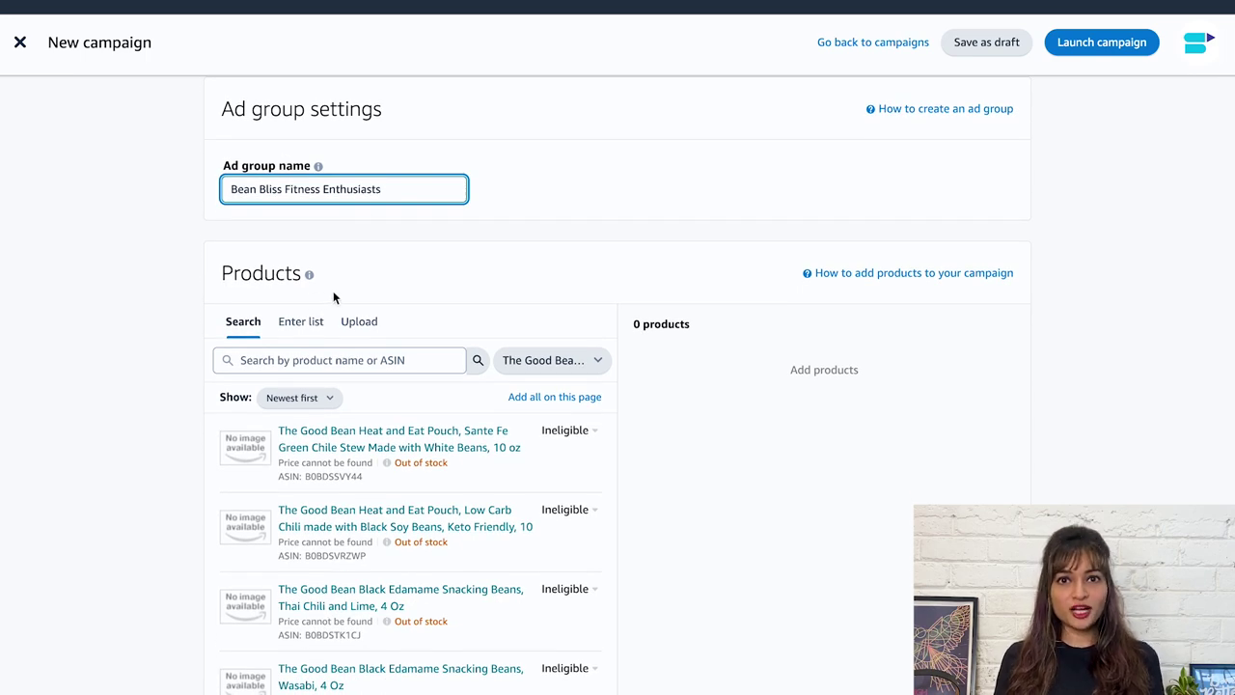
scroll(333, 293, "down", 1)
scroll(333, 290, "down", 3)
left_click(386, 390)
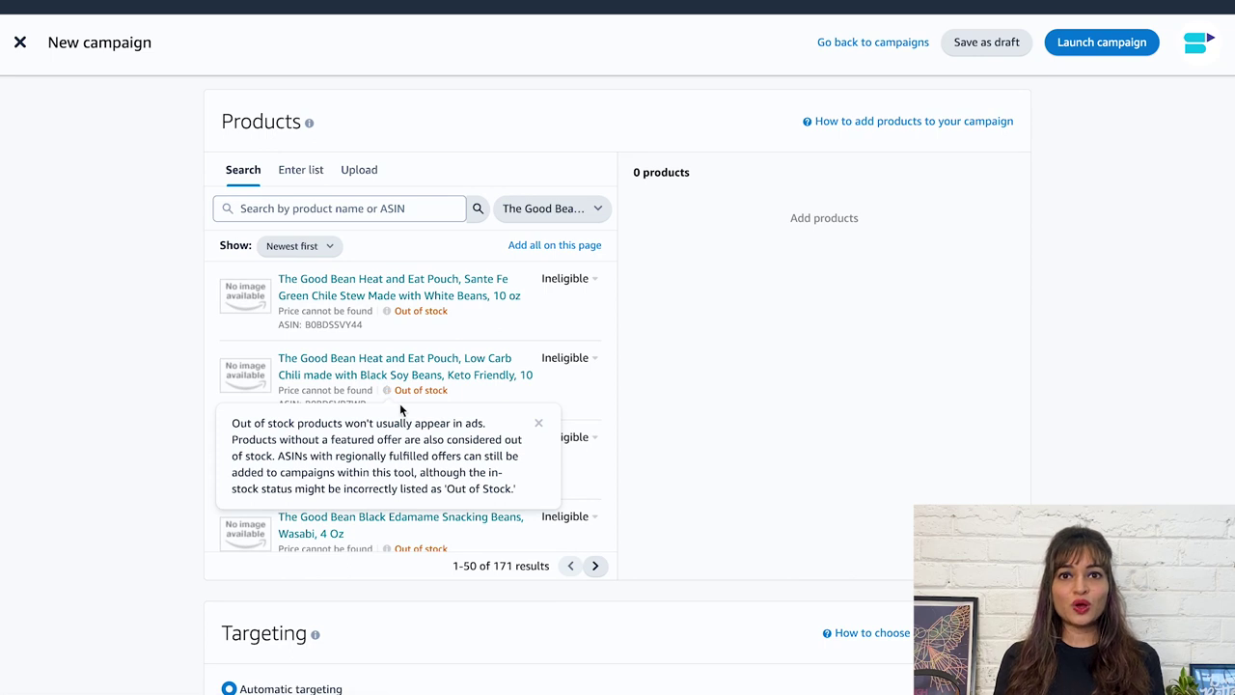
left_click(221, 146)
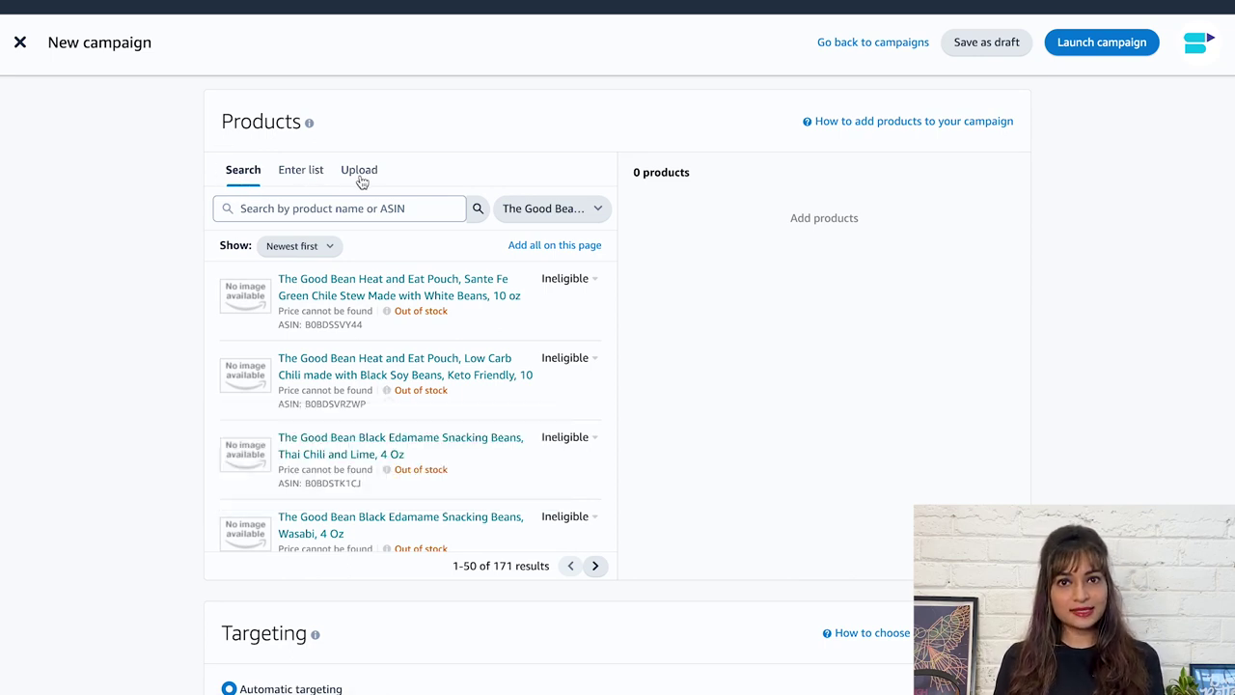
scroll(400, 362, "down", 1)
scroll(400, 357, "down", 5)
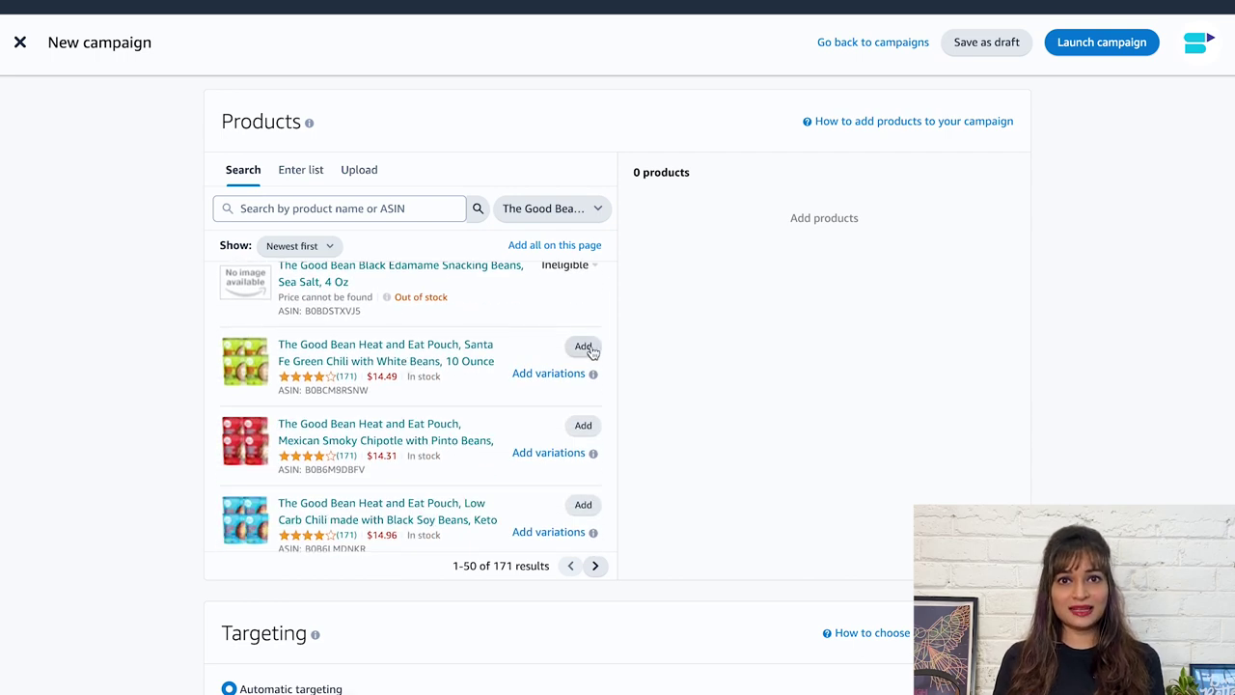
left_click(584, 347)
left_click(584, 427)
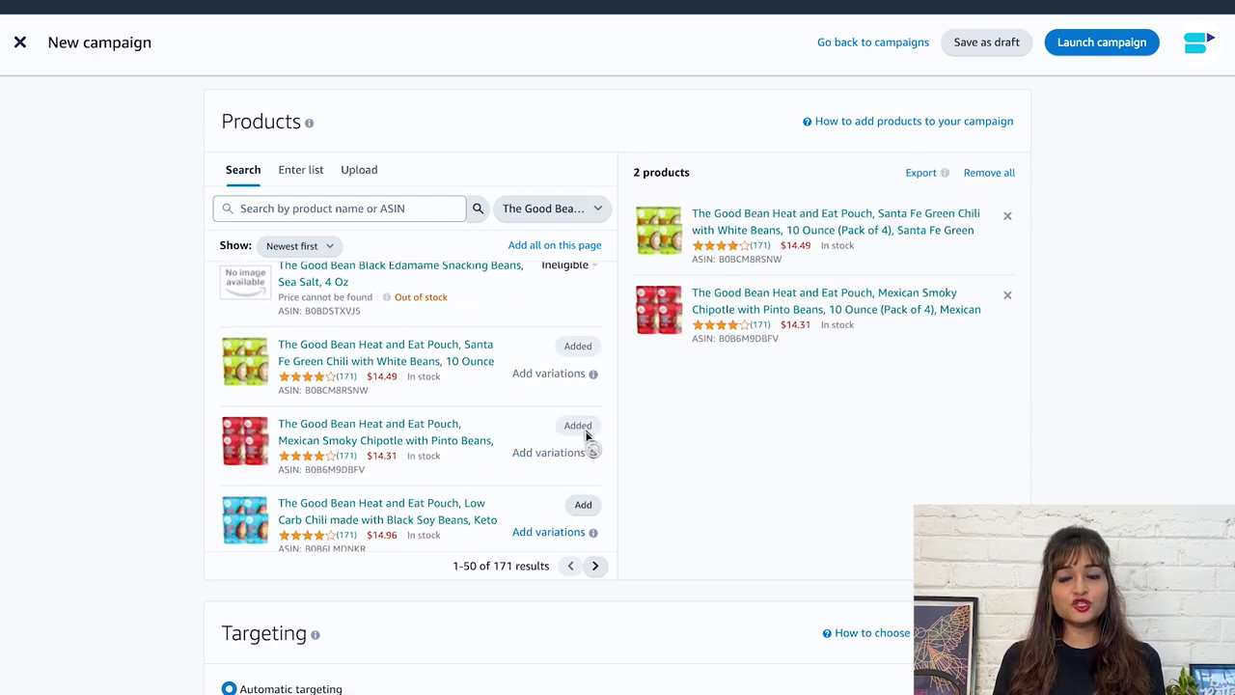
left_click(584, 504)
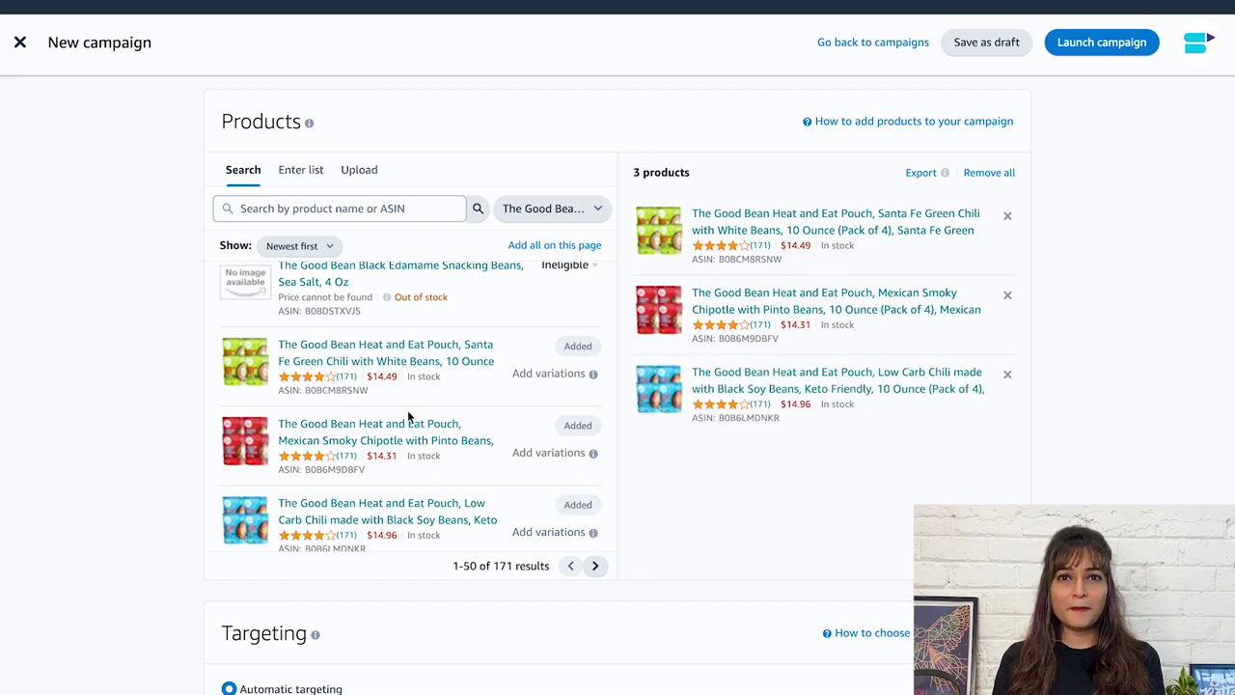
Examine the other ways to add products: name or ASIN search, an entered ASIN list, and file upload with the CSV template
left_click(259, 207)
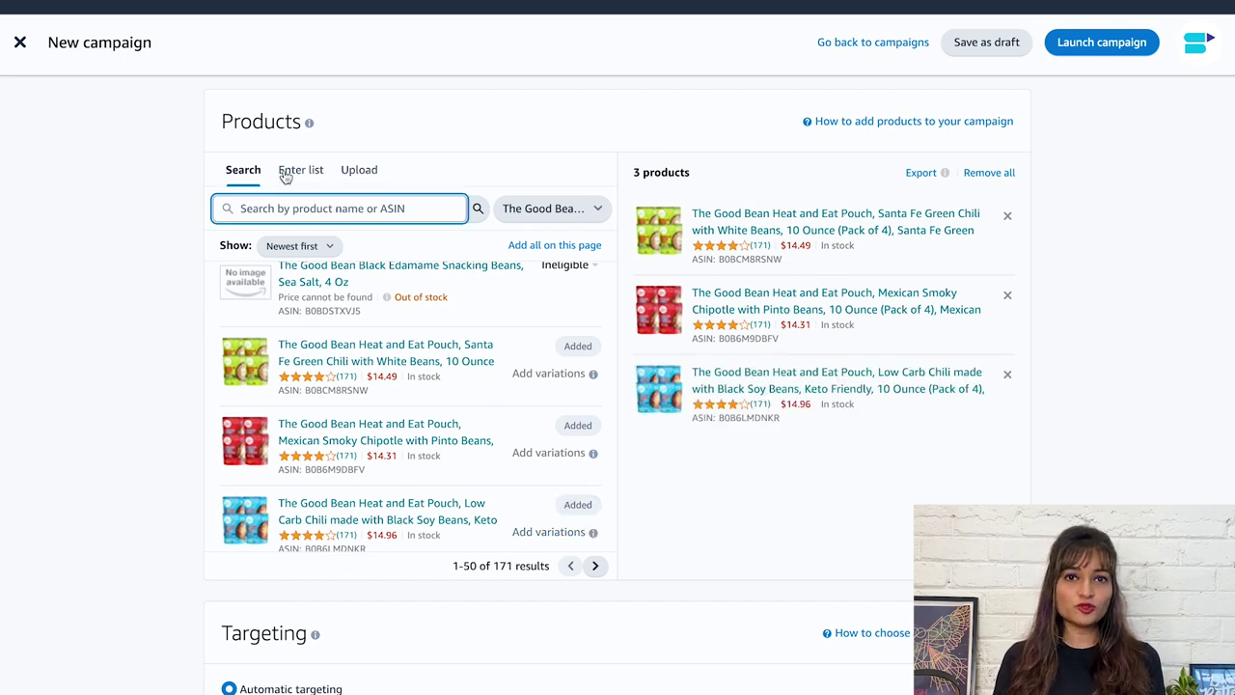
left_click(286, 174)
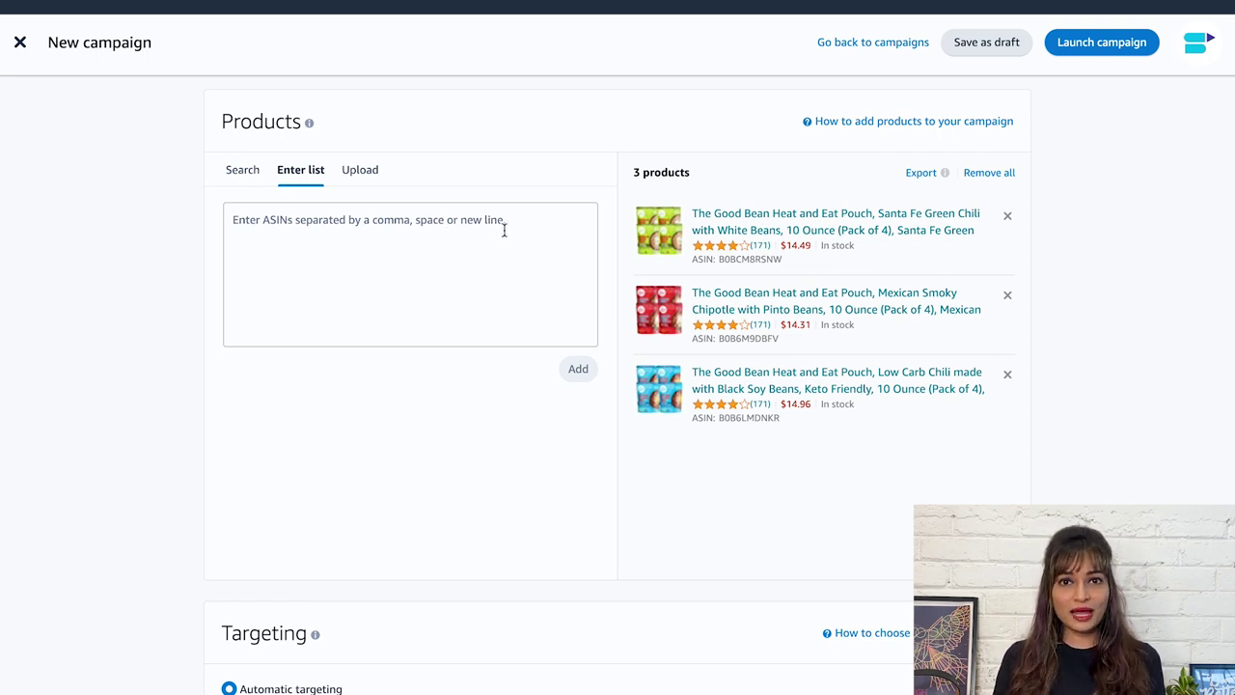
left_click(363, 176)
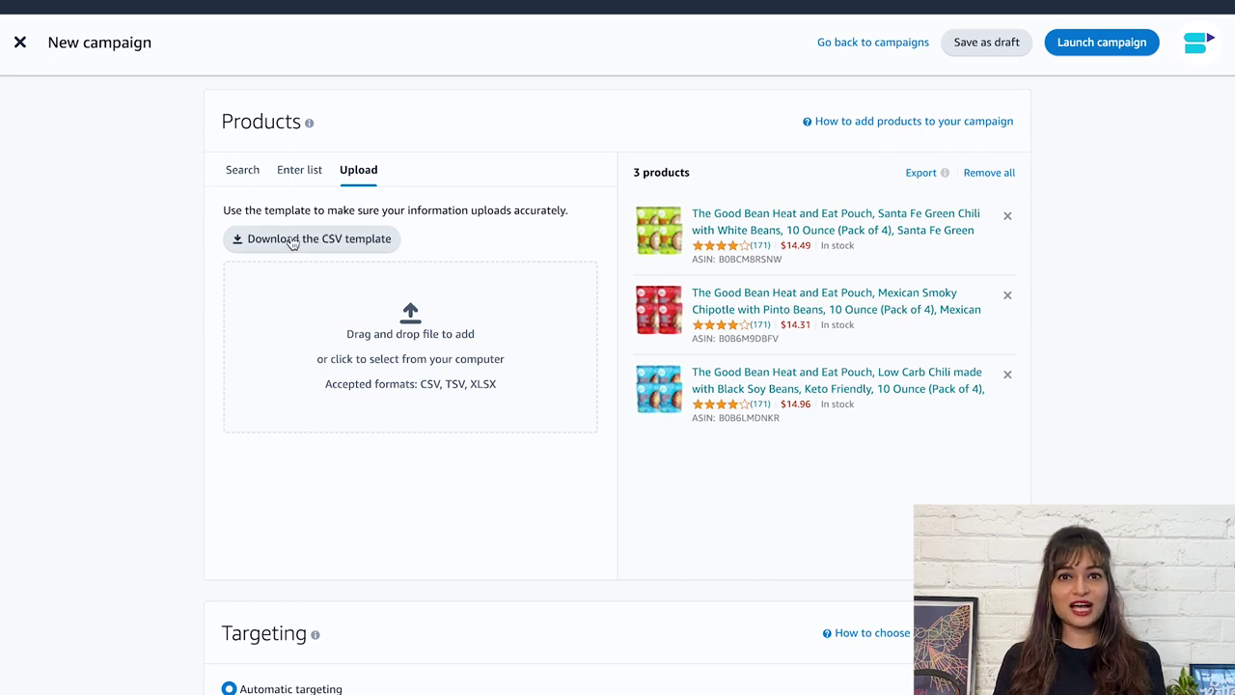
left_click(308, 179)
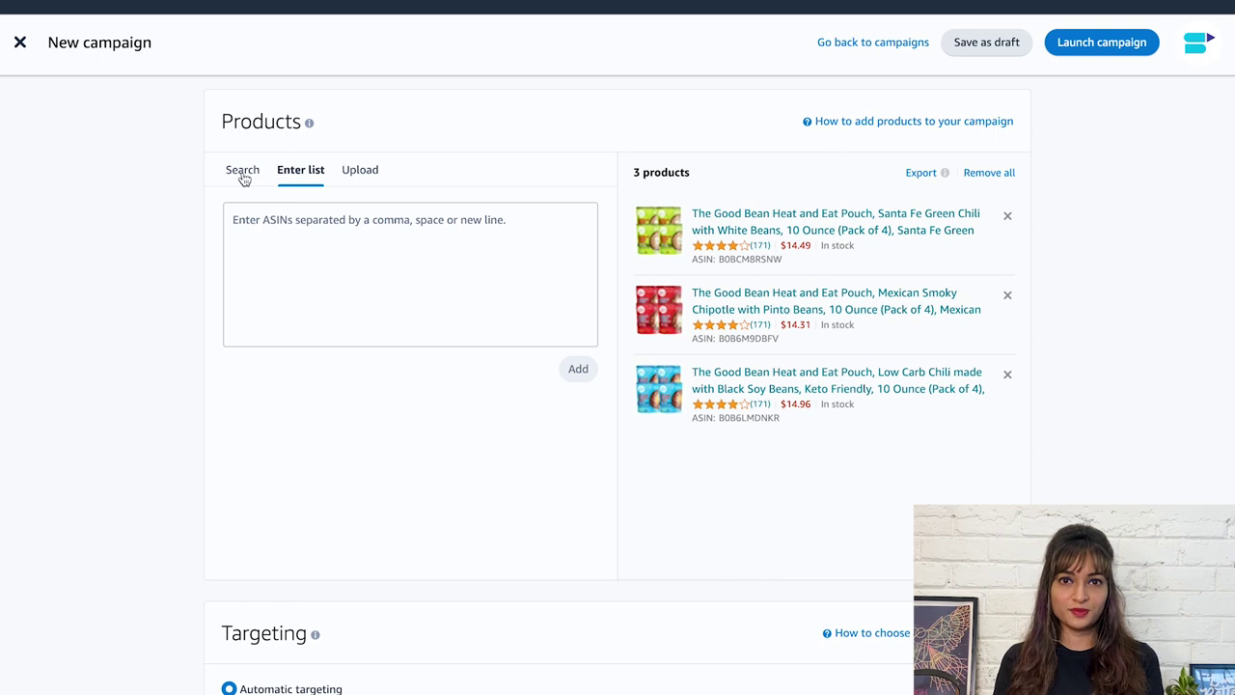
Review the default bid for automatic targeting and switch to setting bids by targeting group
scroll(403, 417, "down", 2)
scroll(403, 416, "down", 4)
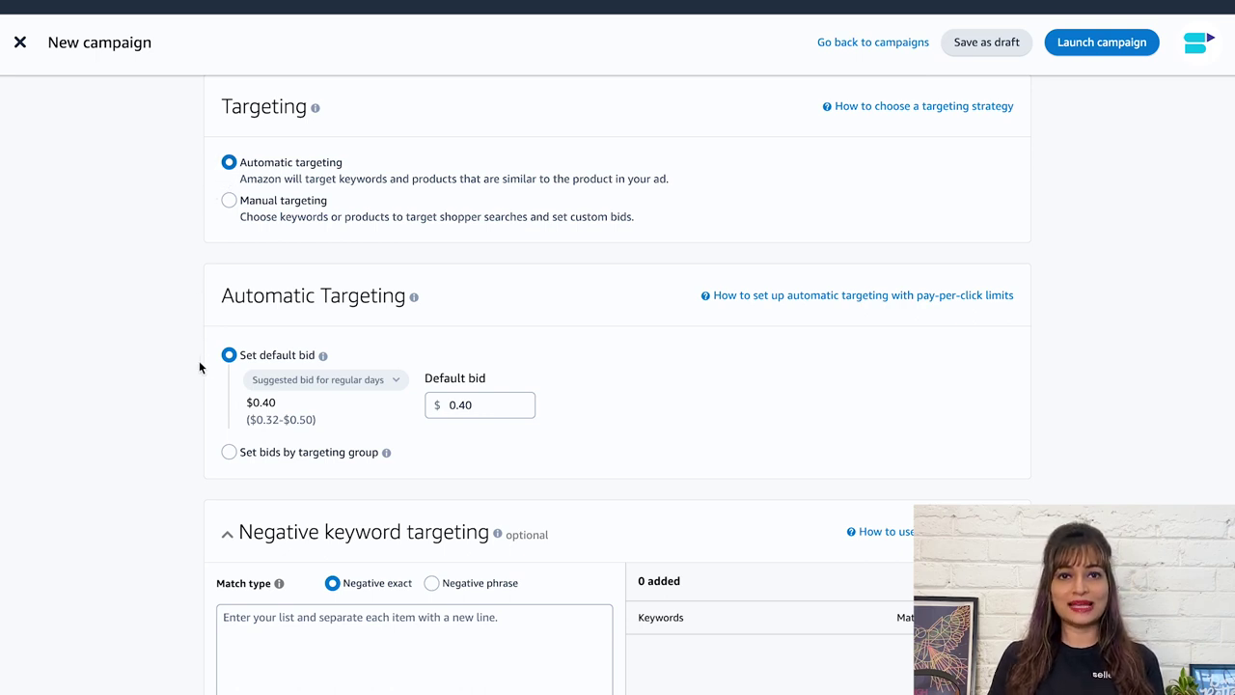
left_click(265, 381)
left_click(461, 368)
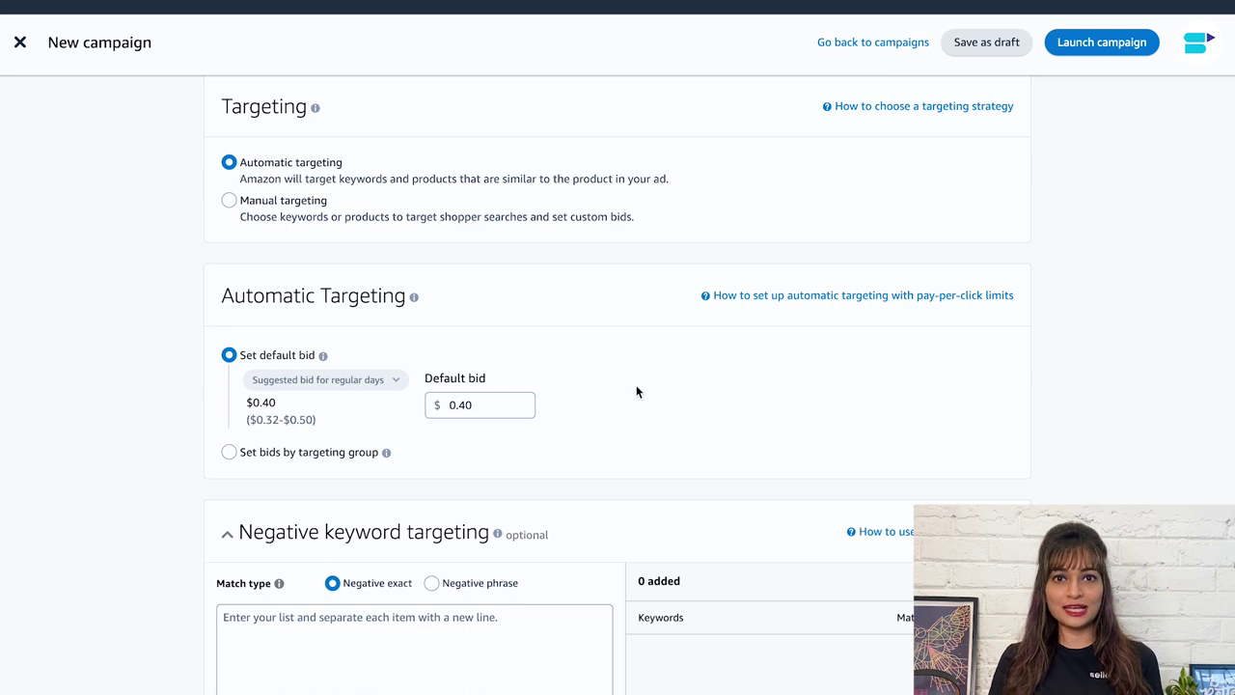
scroll(635, 391, "down", 2)
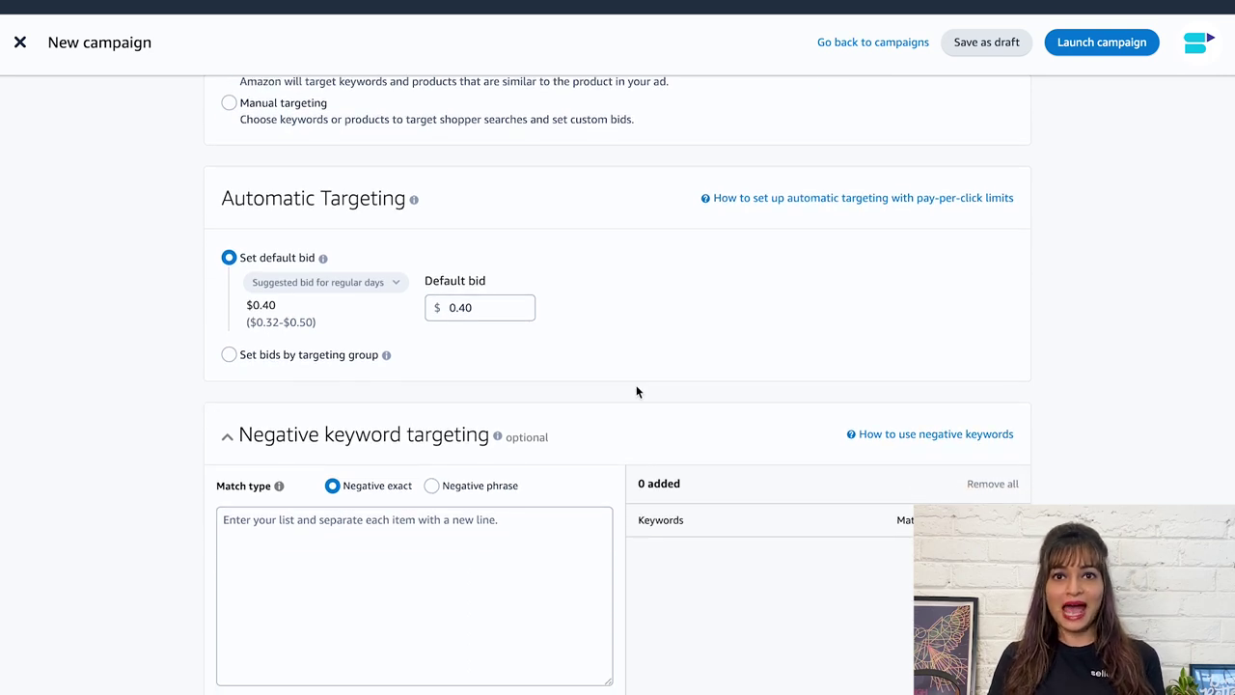
left_click(228, 355)
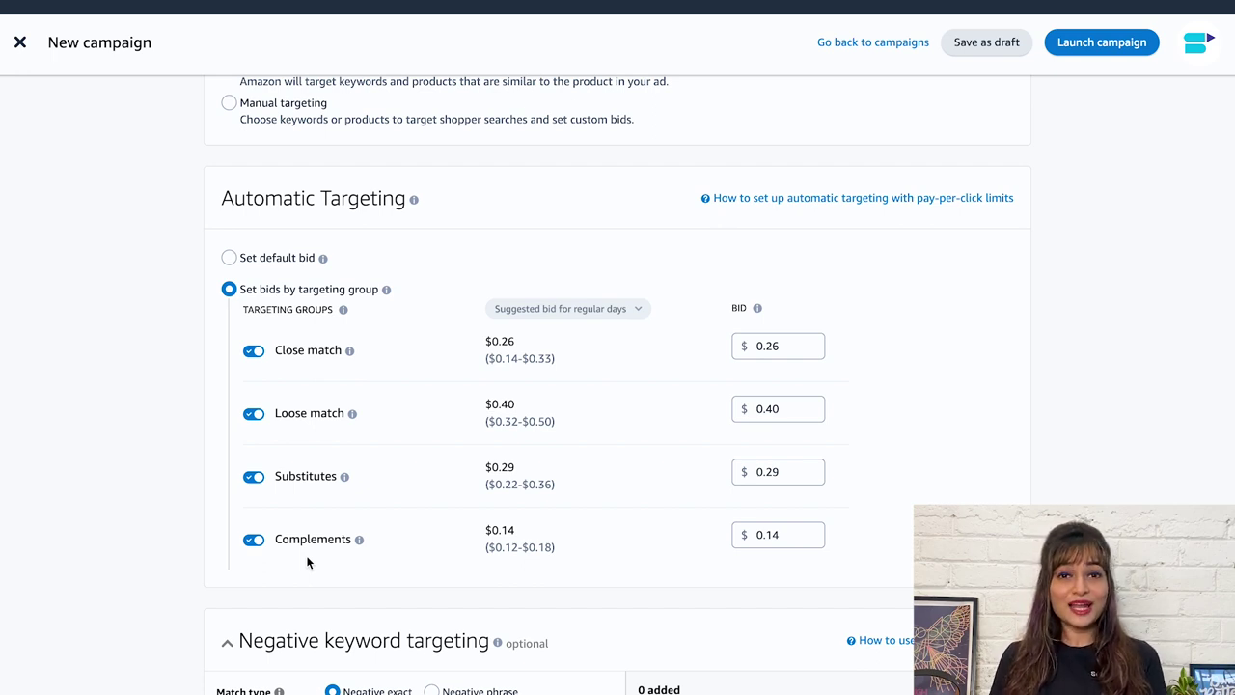
Change the campaign to manual targeting and choose product targeting as its method
scroll(308, 559, "up", 3)
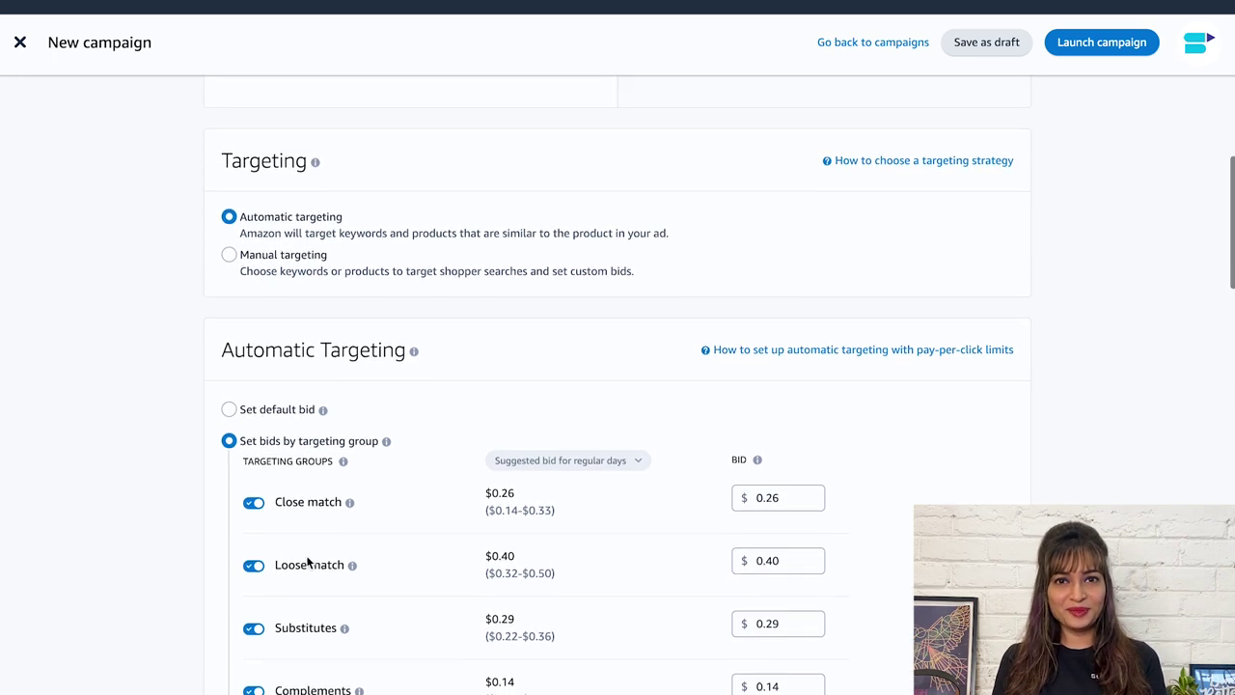
left_click(229, 272)
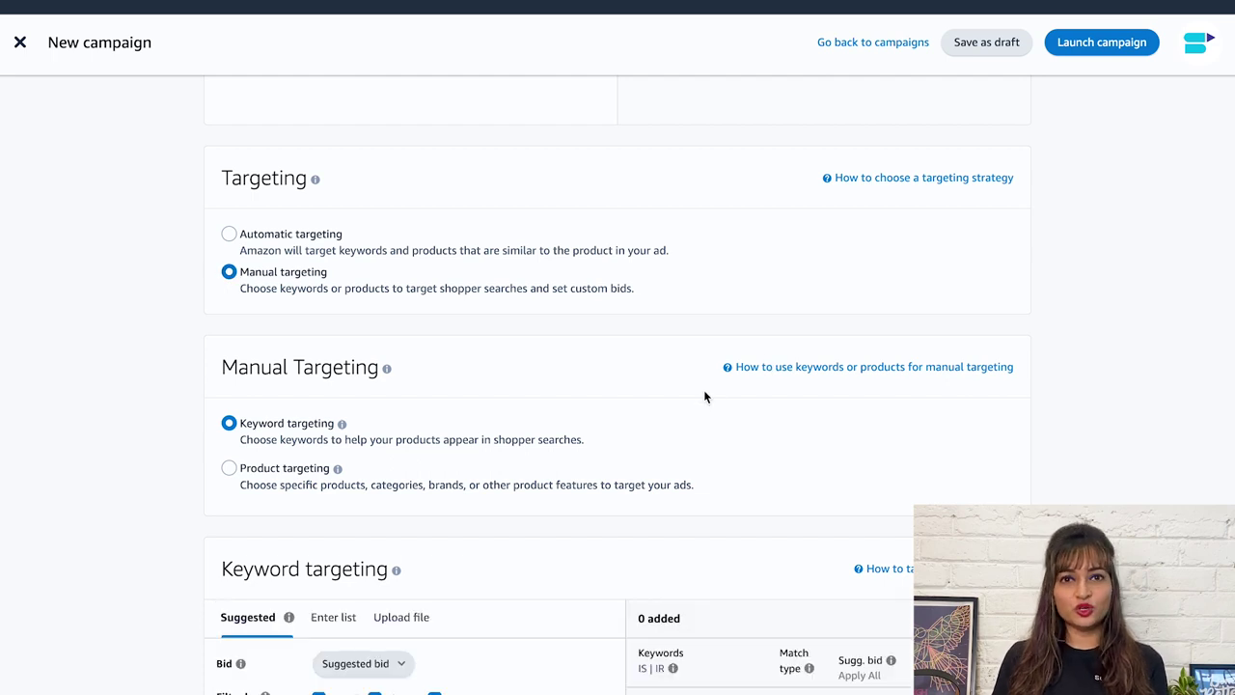
scroll(704, 397, "down", 1)
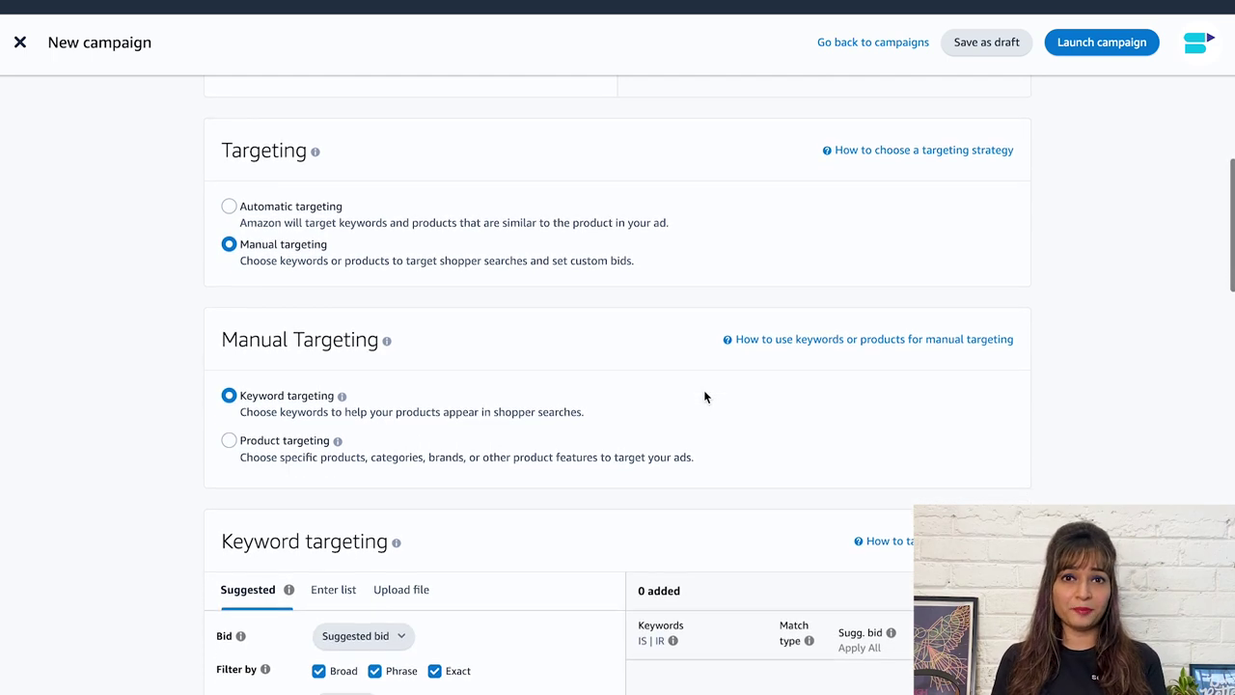
scroll(704, 397, "down", 1)
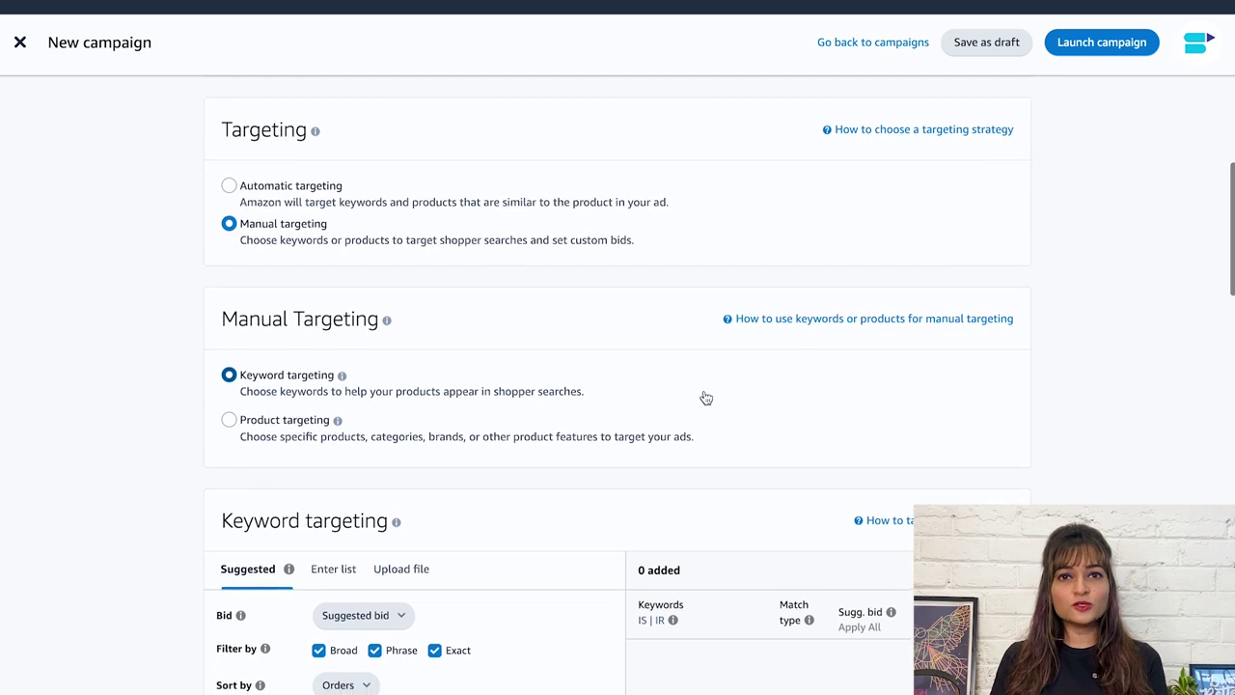
scroll(706, 397, "down", 1)
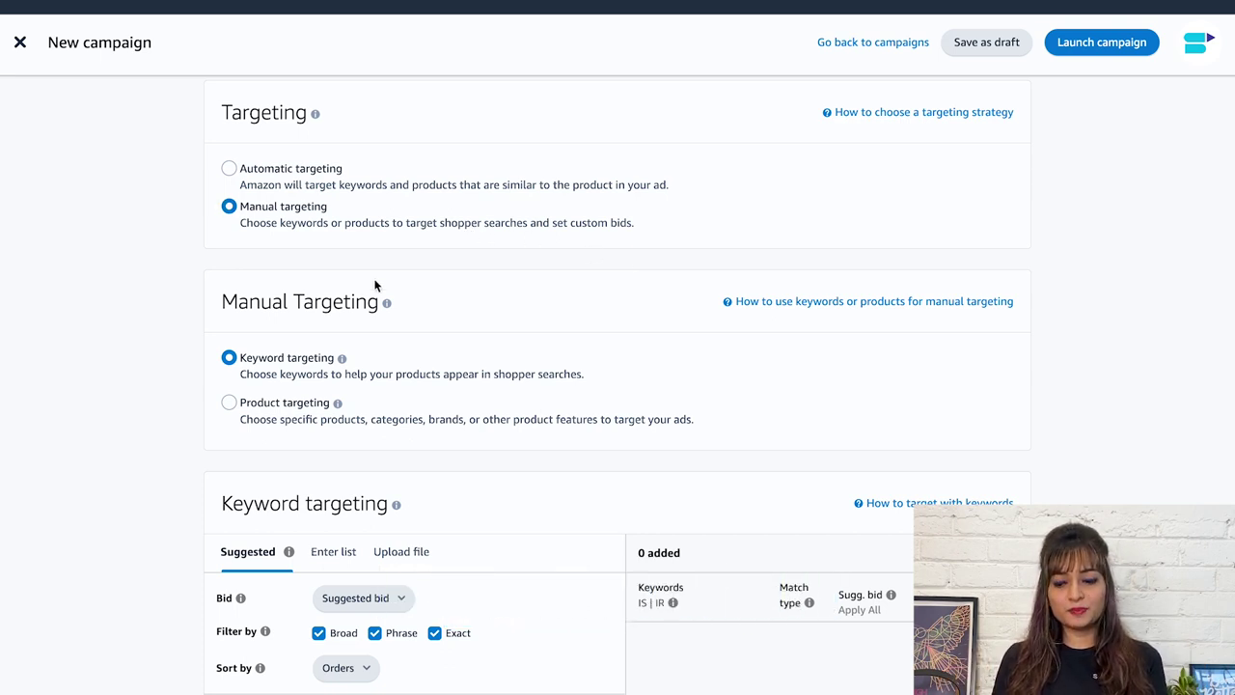
left_click(228, 405)
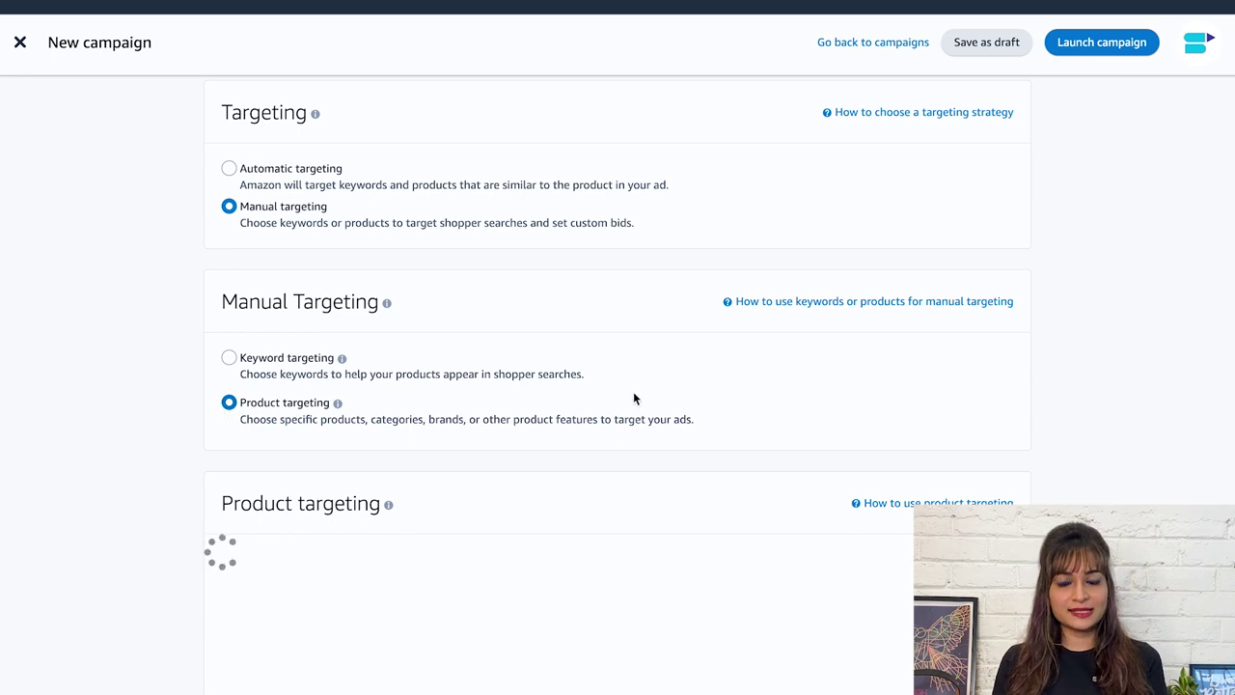
Examine the product targeting section, including its suggested categories and bids, and the optional negative product targeting section below
scroll(634, 397, "down", 4)
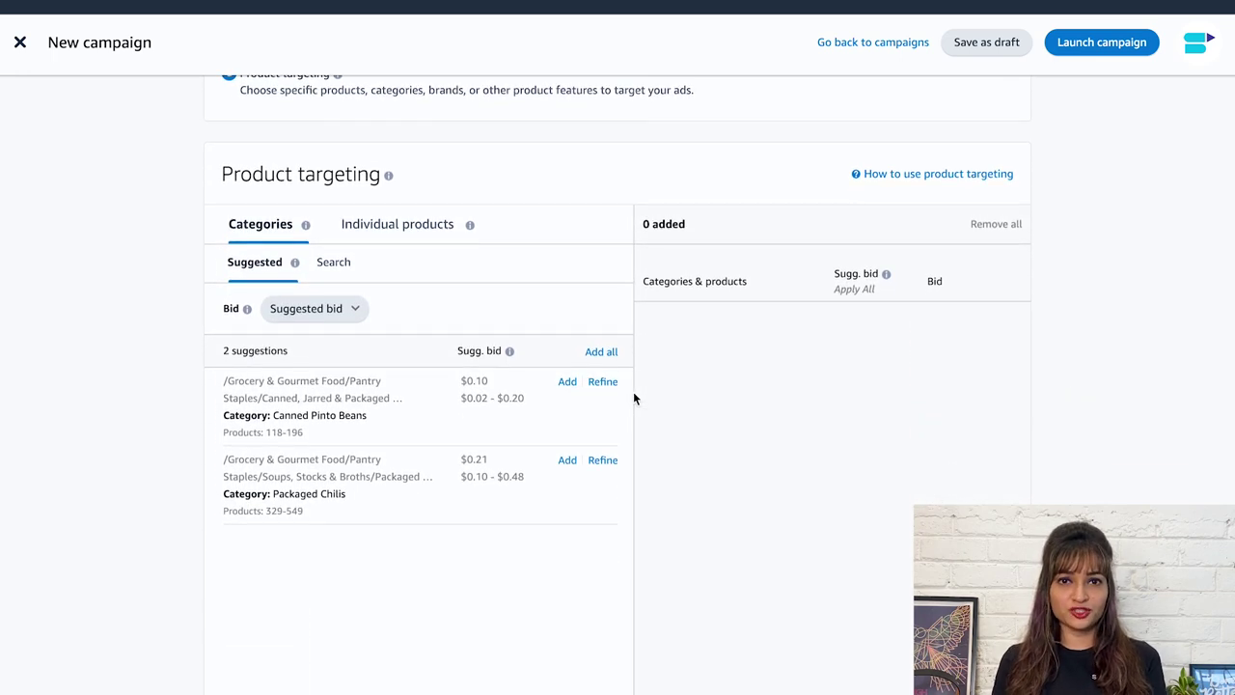
scroll(634, 398, "up", 1)
scroll(634, 398, "up", 1)
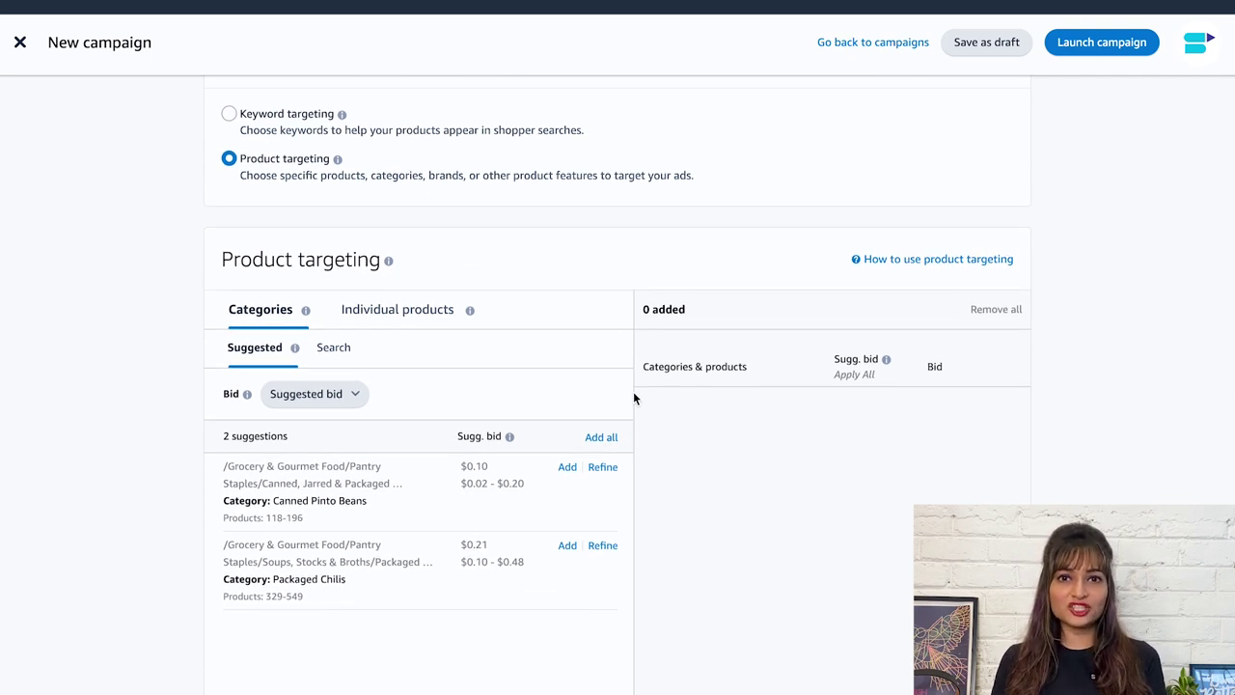
scroll(634, 398, "down", 4)
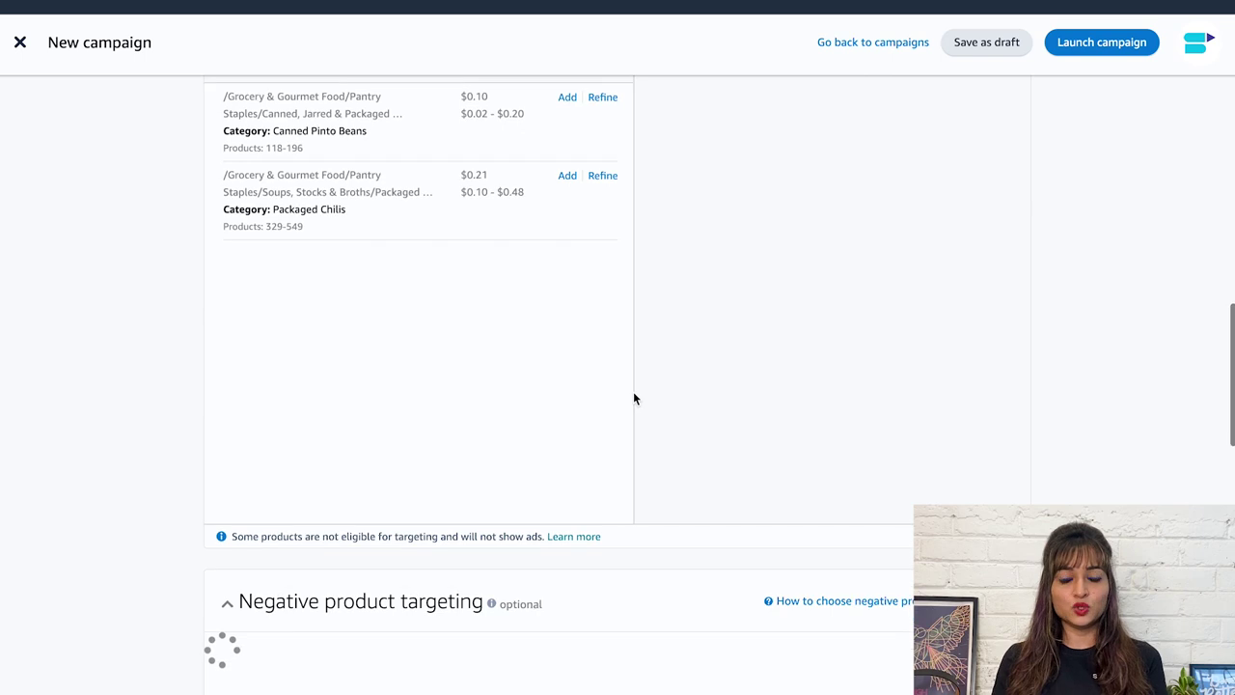
scroll(633, 398, "up", 2)
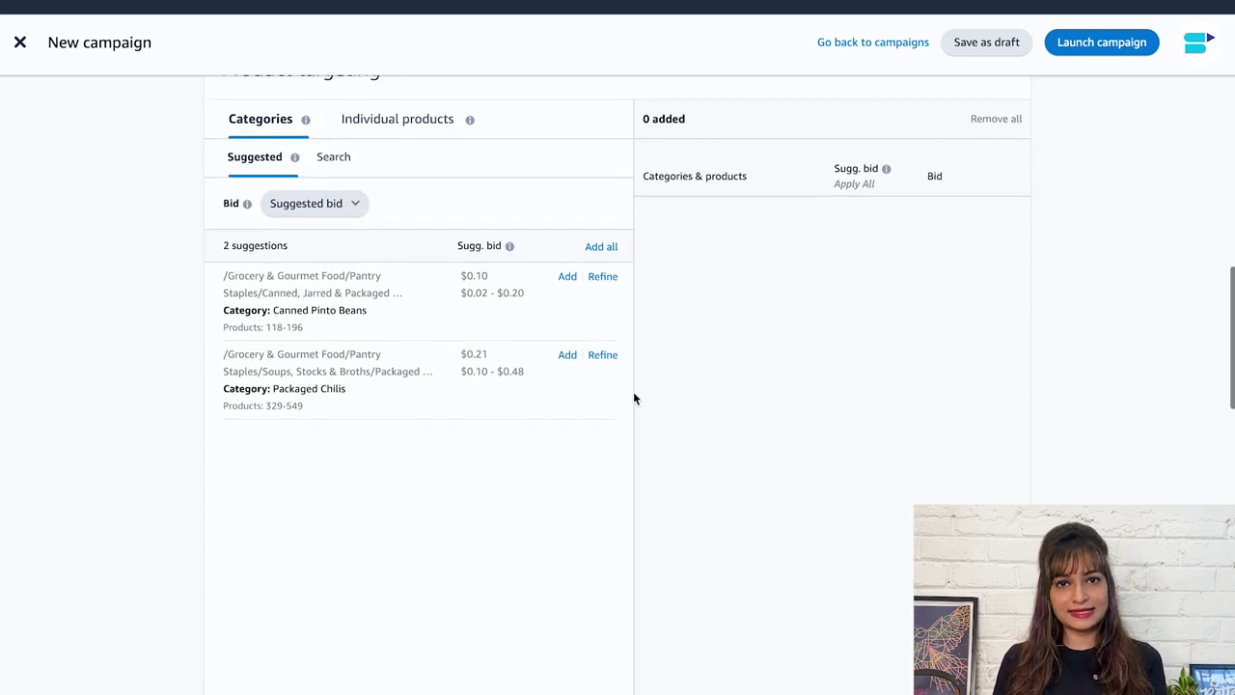
scroll(634, 397, "up", 2)
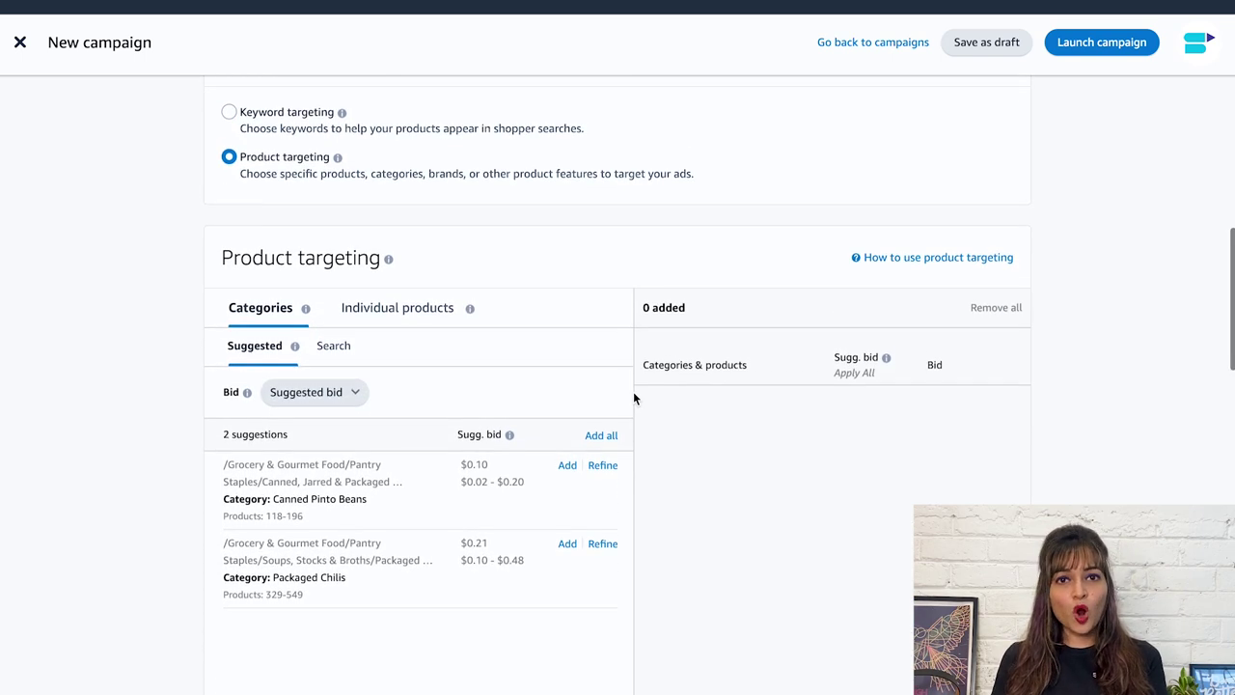
scroll(633, 394, "up", 1)
scroll(633, 395, "up", 1)
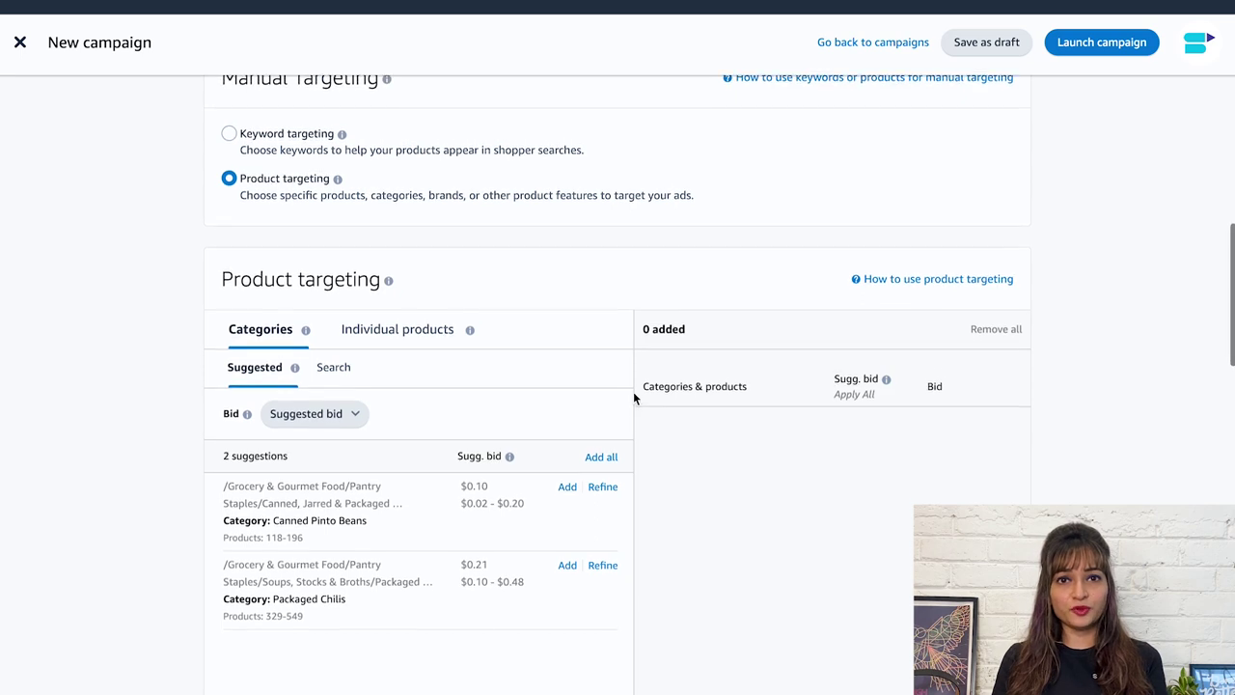
scroll(633, 396, "up", 1)
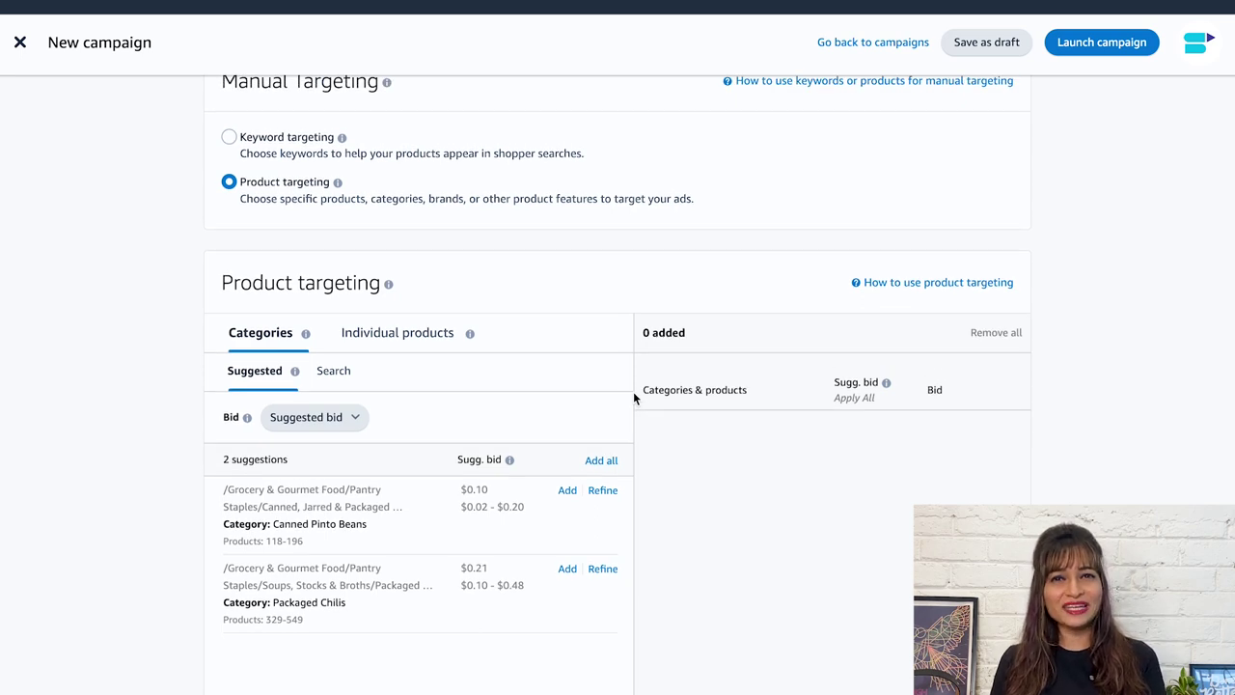
Switch the manual targeting method to keyword targeting and review the suggested keywords with their match types and bids
scroll(633, 391, "up", 1)
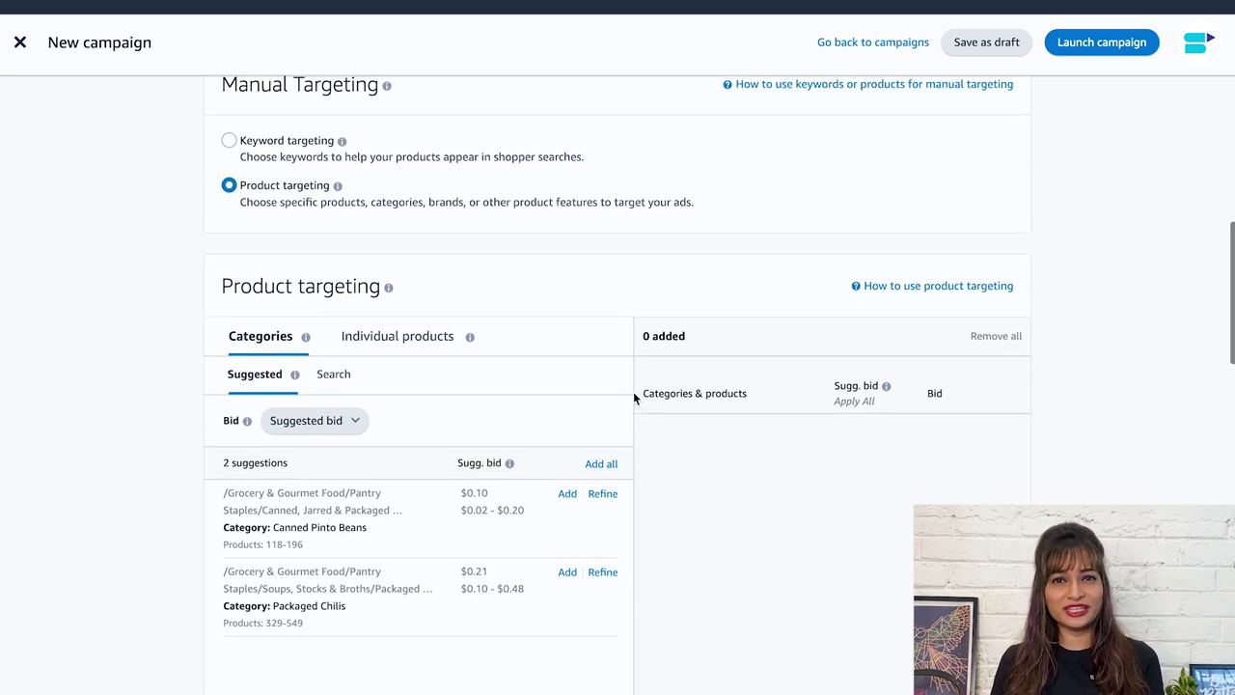
left_click(229, 142)
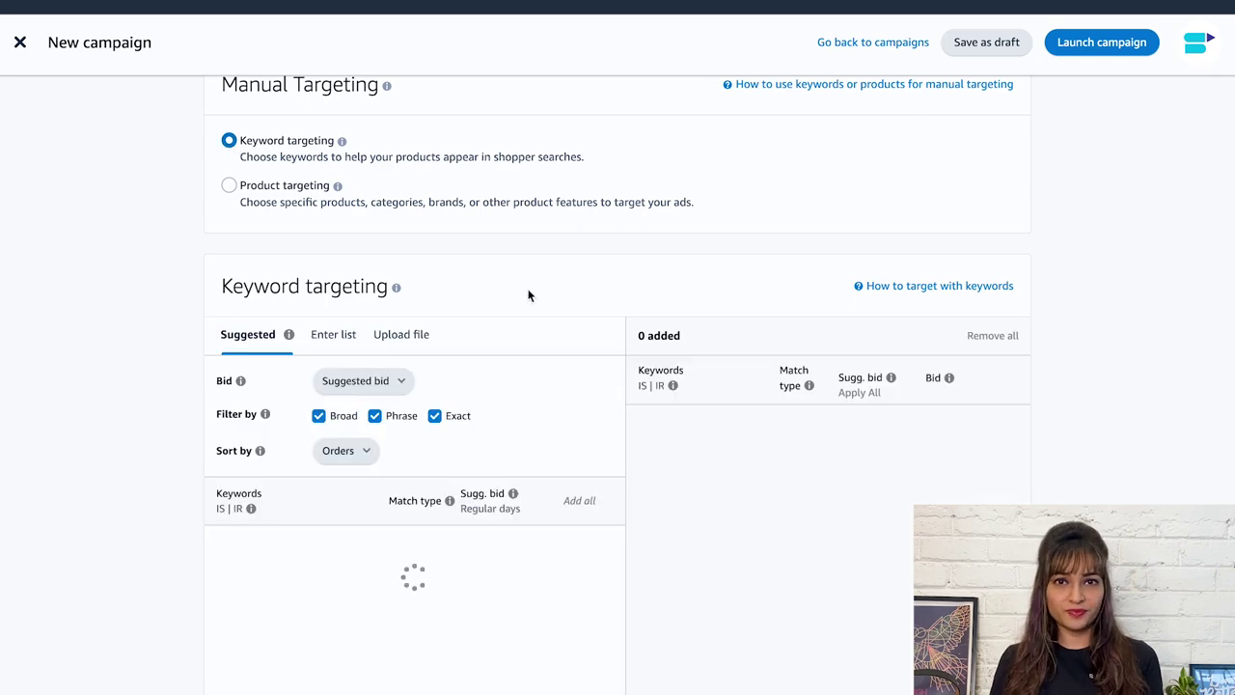
scroll(529, 295, "down", 1)
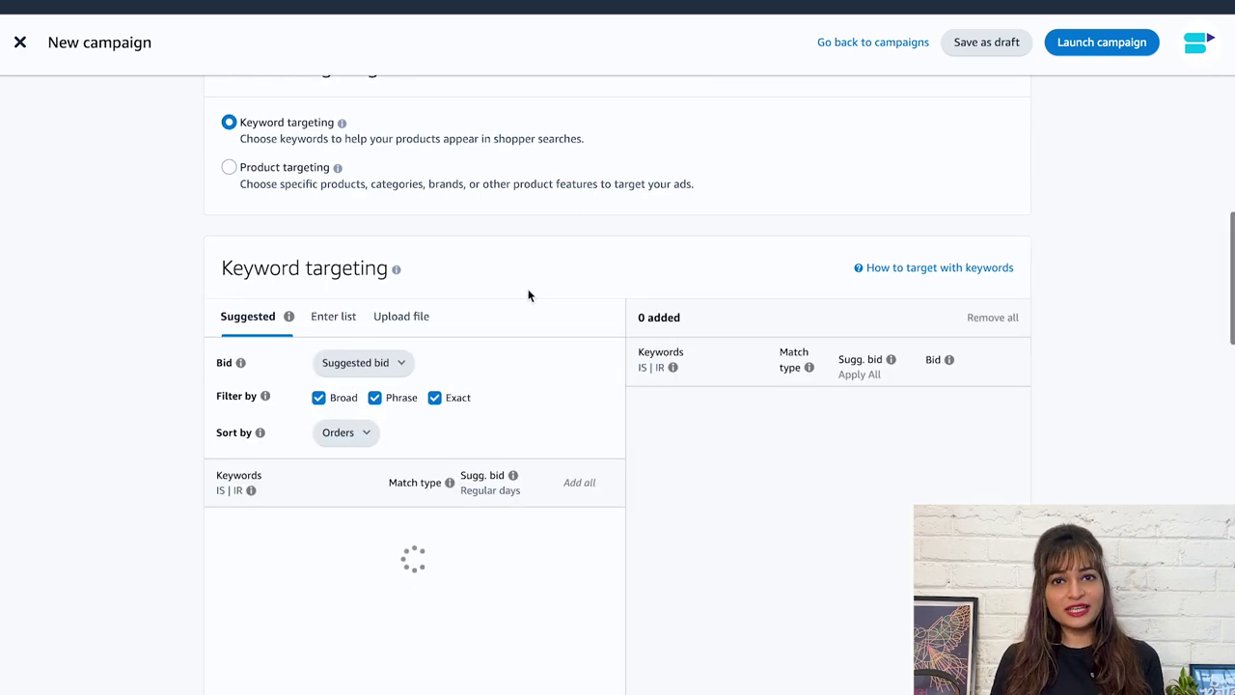
scroll(528, 295, "down", 4)
scroll(529, 295, "down", 5)
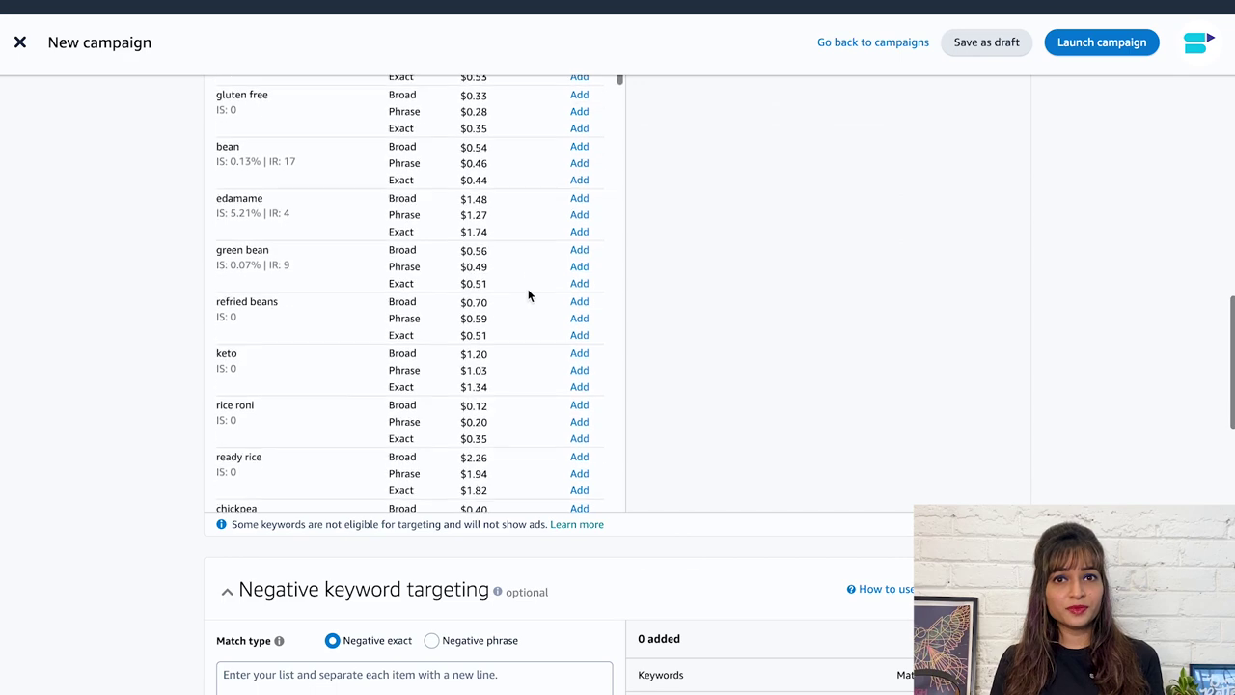
scroll(773, 313, "down", 2)
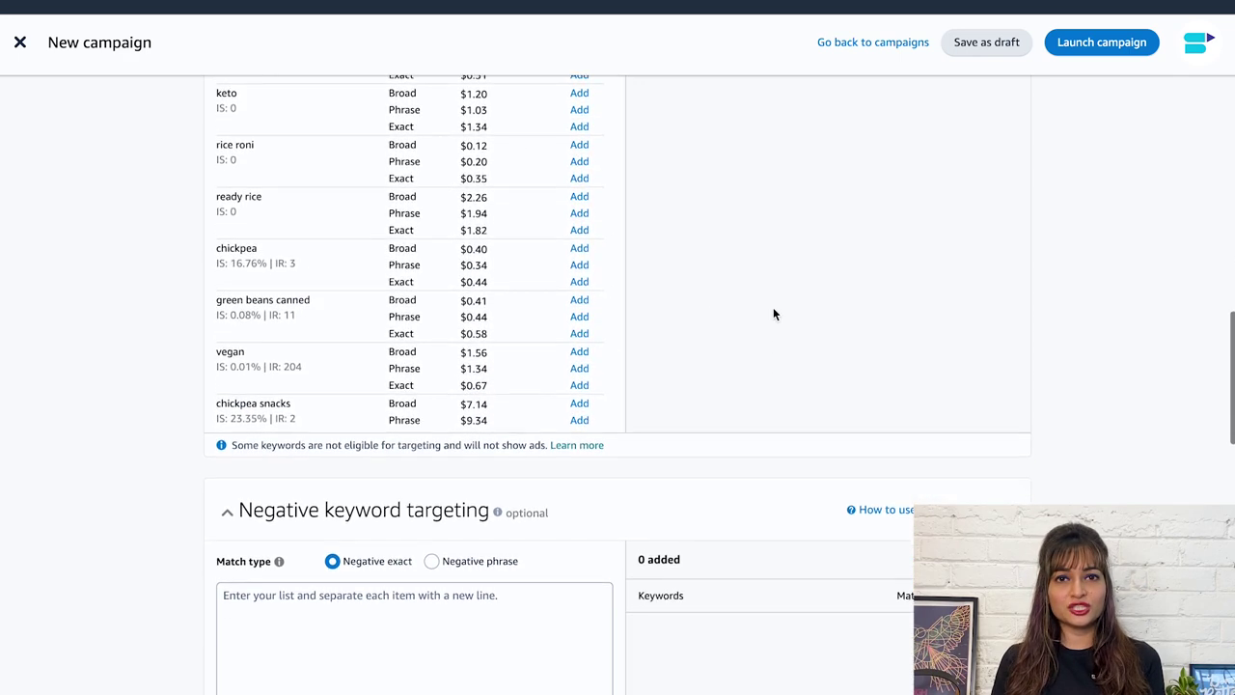
scroll(773, 314, "up", 5)
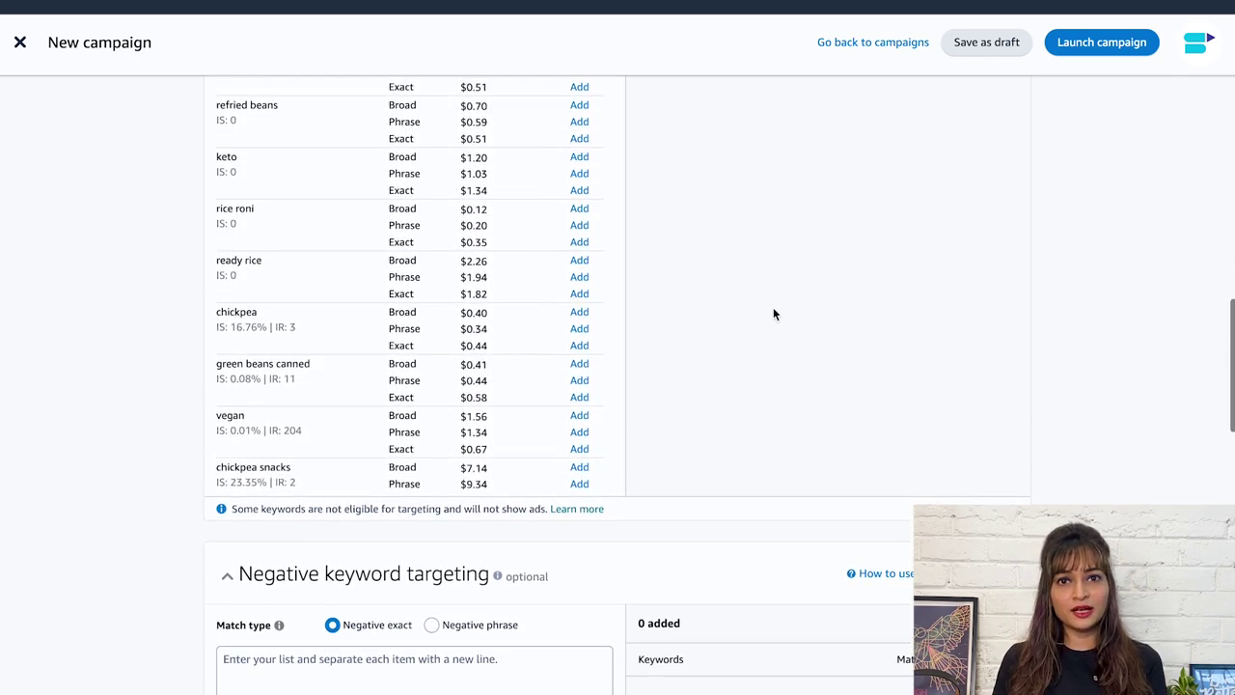
scroll(772, 313, "up", 2)
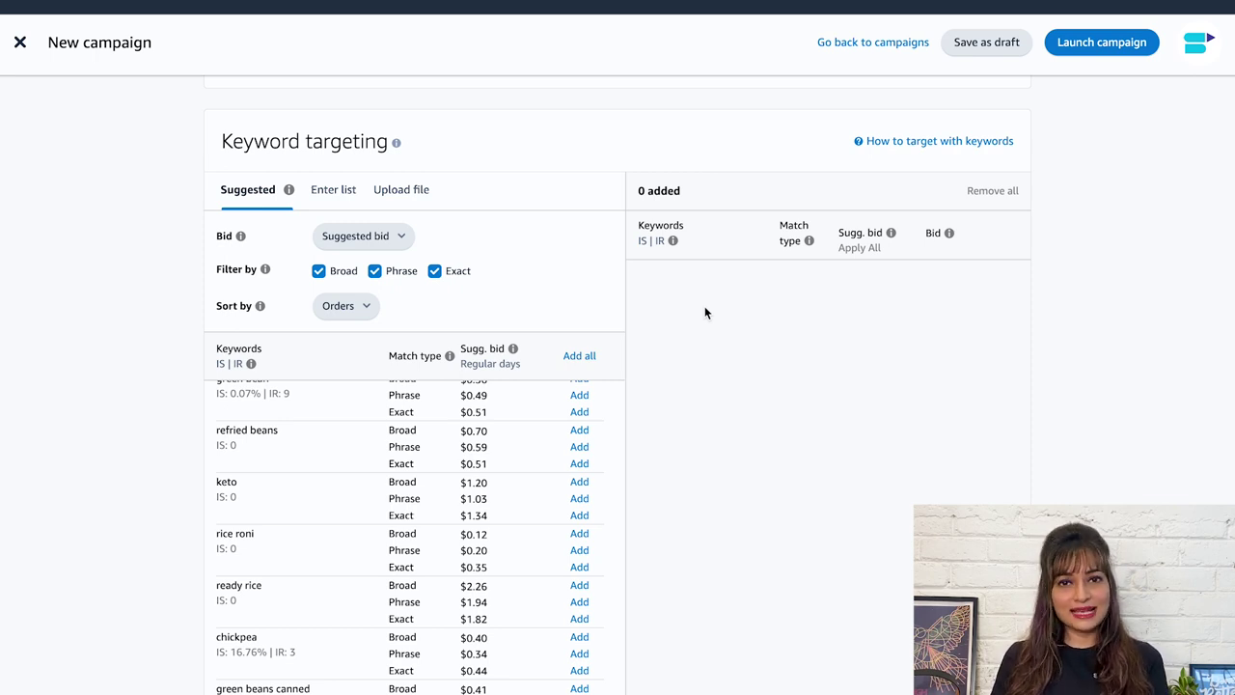
Examine the bid options and the sort options available for the suggested keywords
scroll(704, 312, "down", 1)
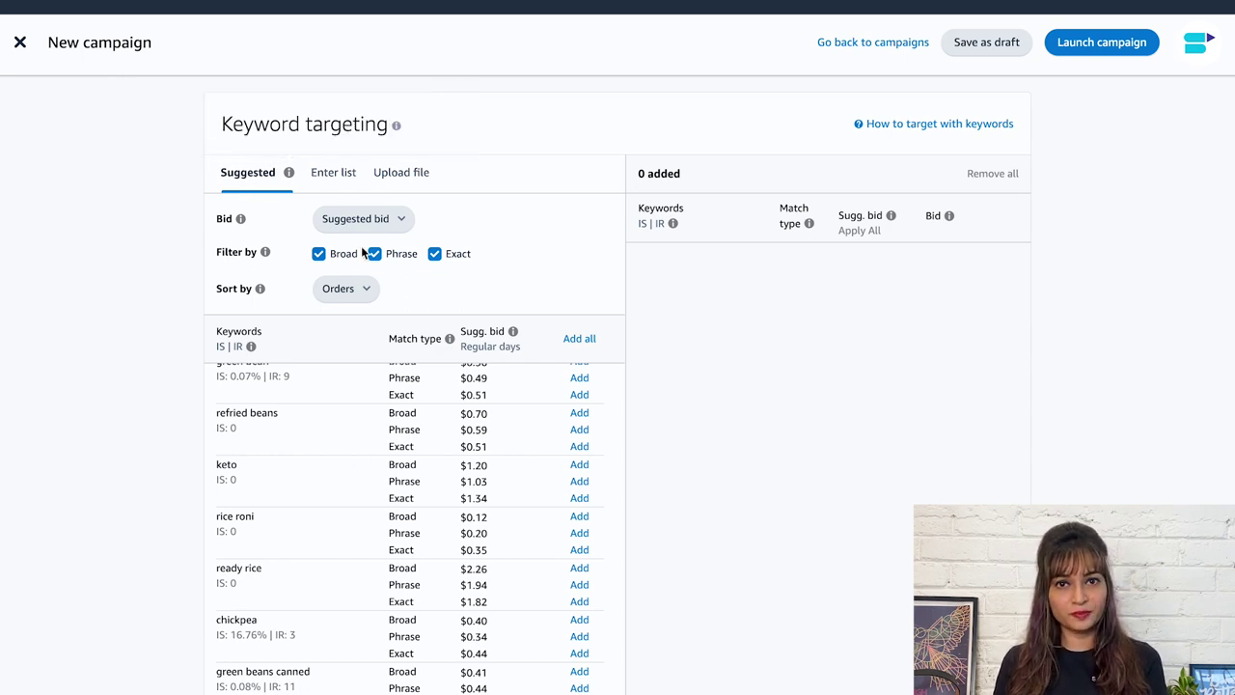
left_click(397, 221)
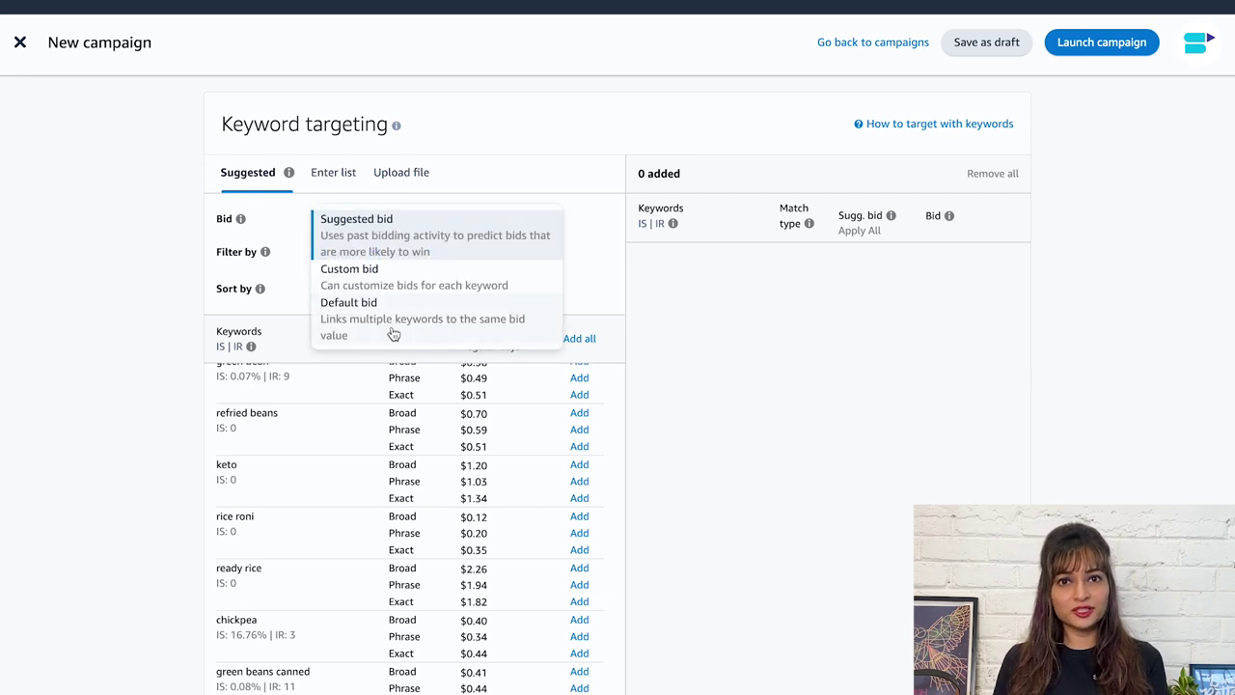
left_click(640, 303)
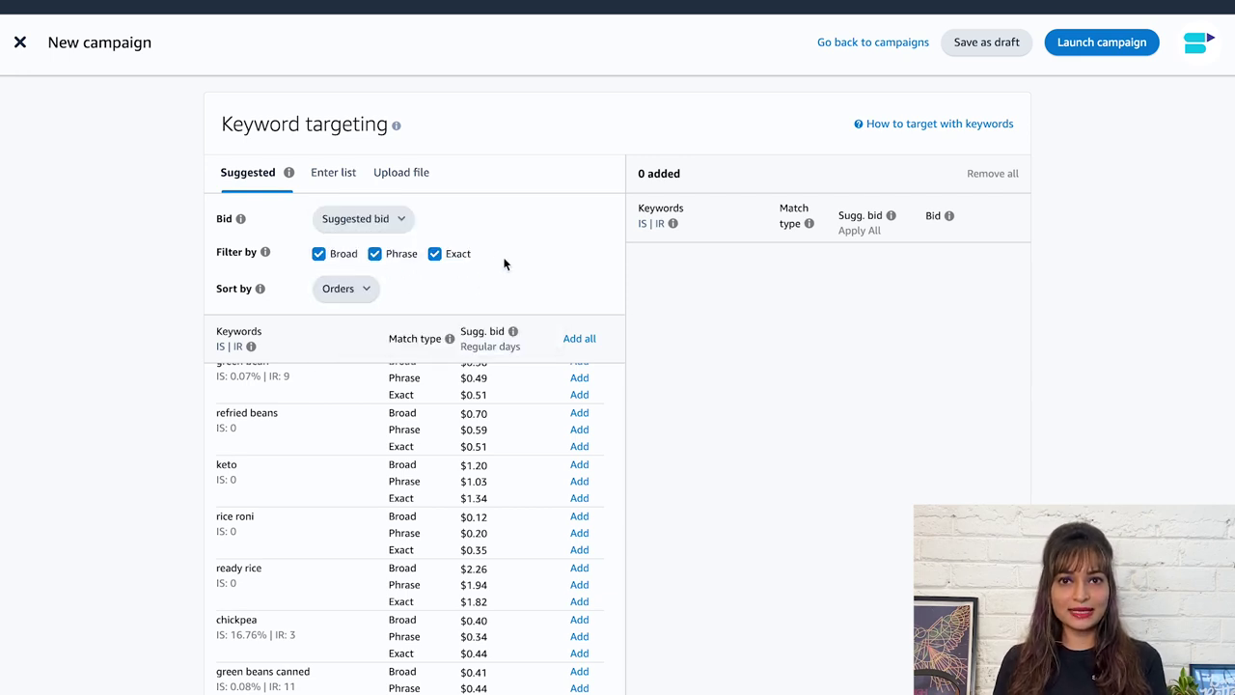
left_click(354, 291)
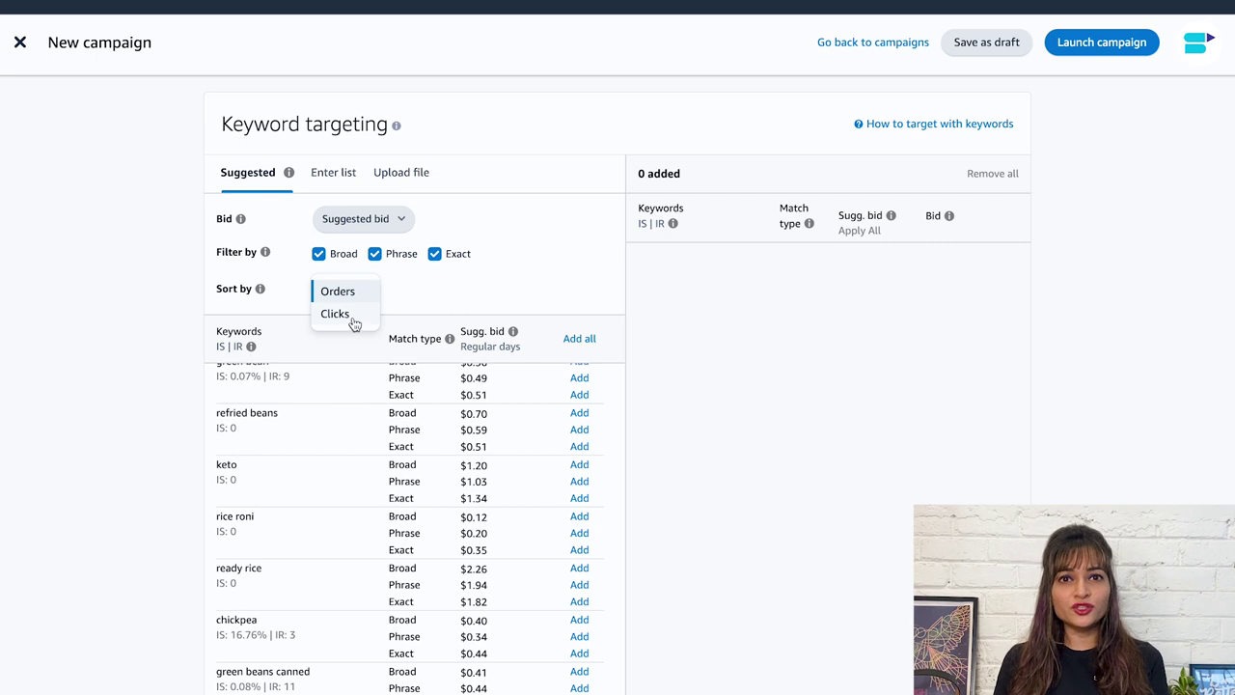
left_click(451, 288)
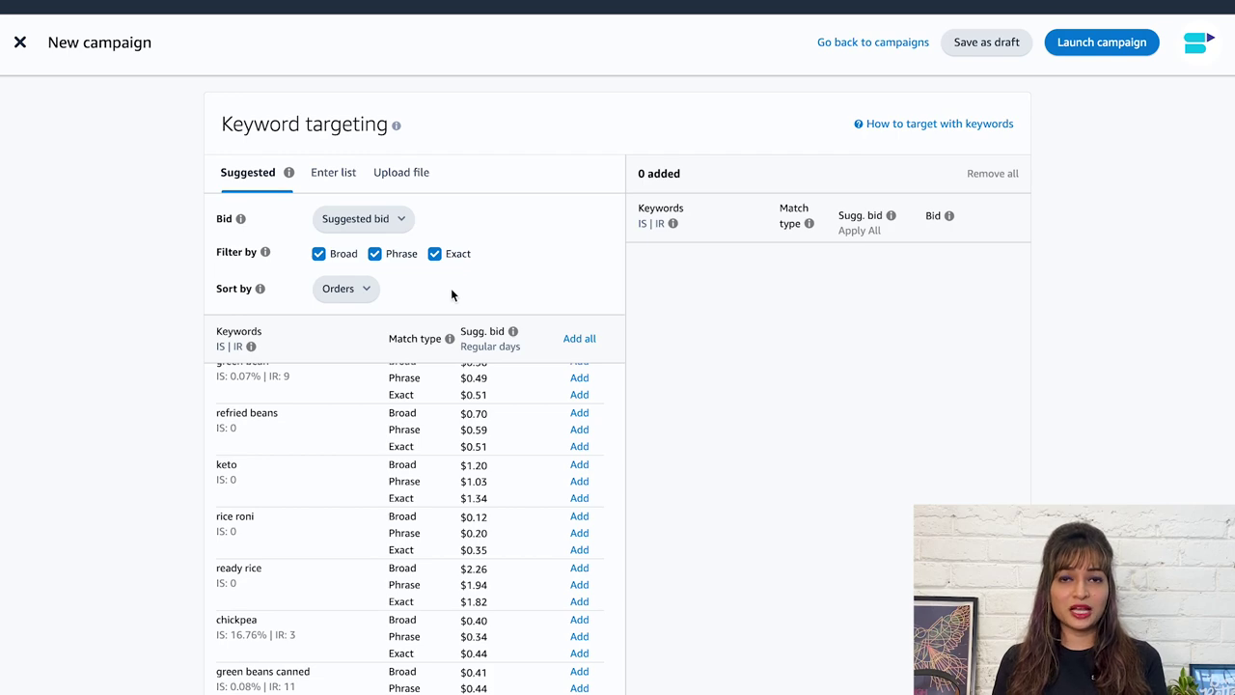
Look over the remaining suggested keywords and the optional negative keyword targeting section with its match types
scroll(450, 288, "down", 1)
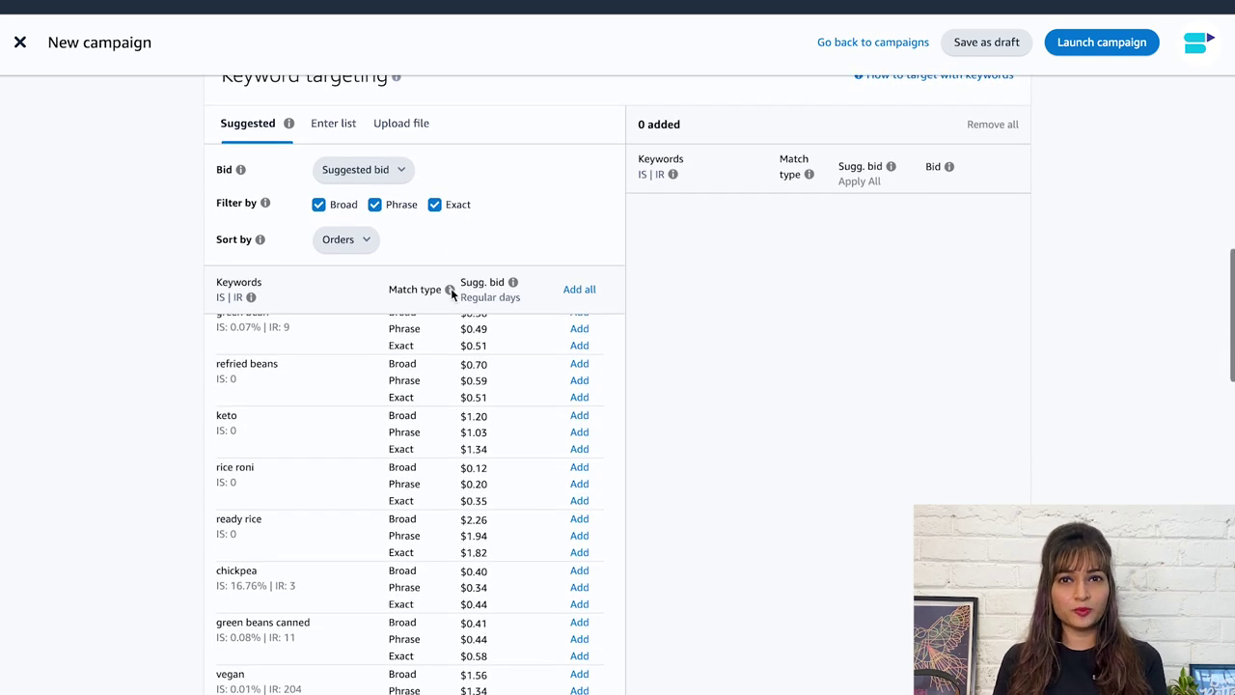
scroll(451, 287, "down", 1)
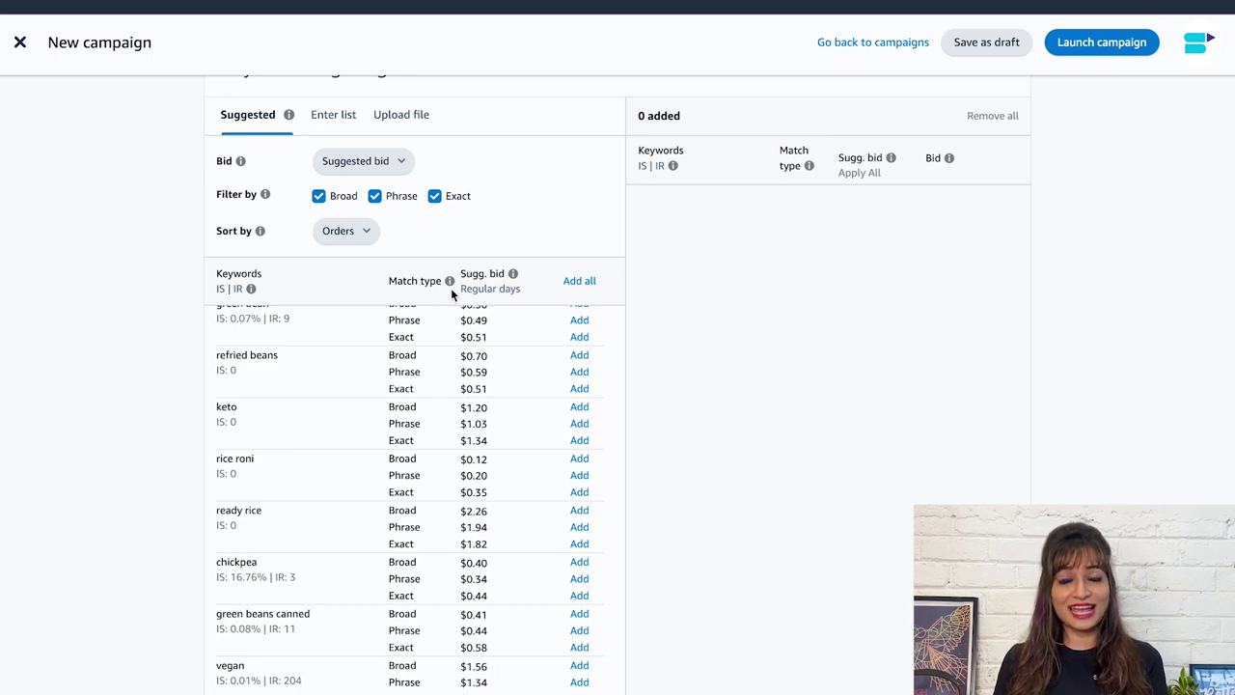
scroll(451, 287, "down", 6)
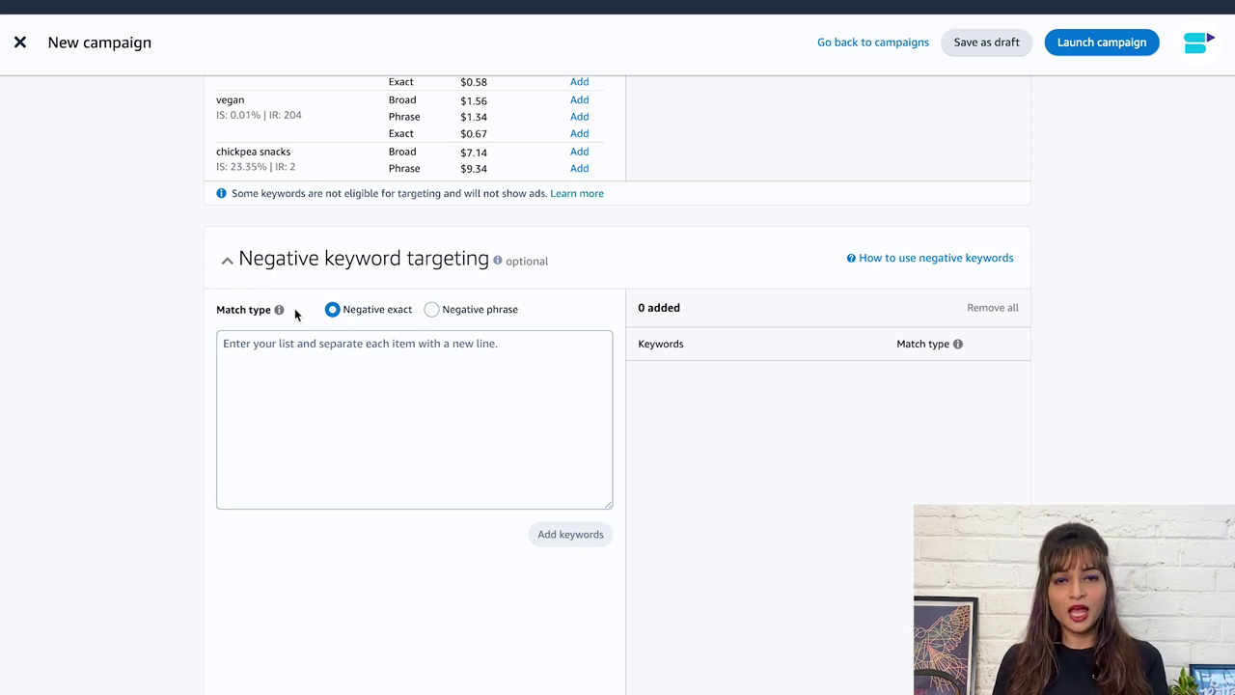
scroll(295, 314, "up", 2)
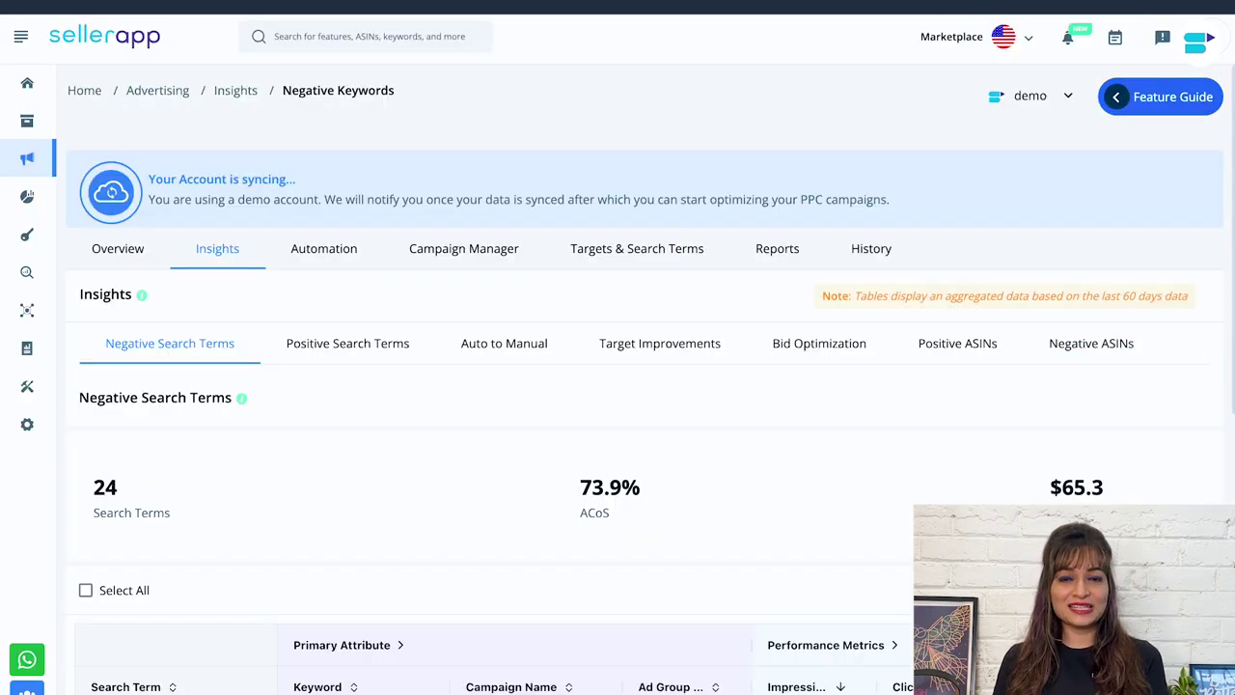
Switch to SellerApp and examine the negative search terms in the advertising insights, including their sales, CVR and ACoS
mouse_move(29, 111)
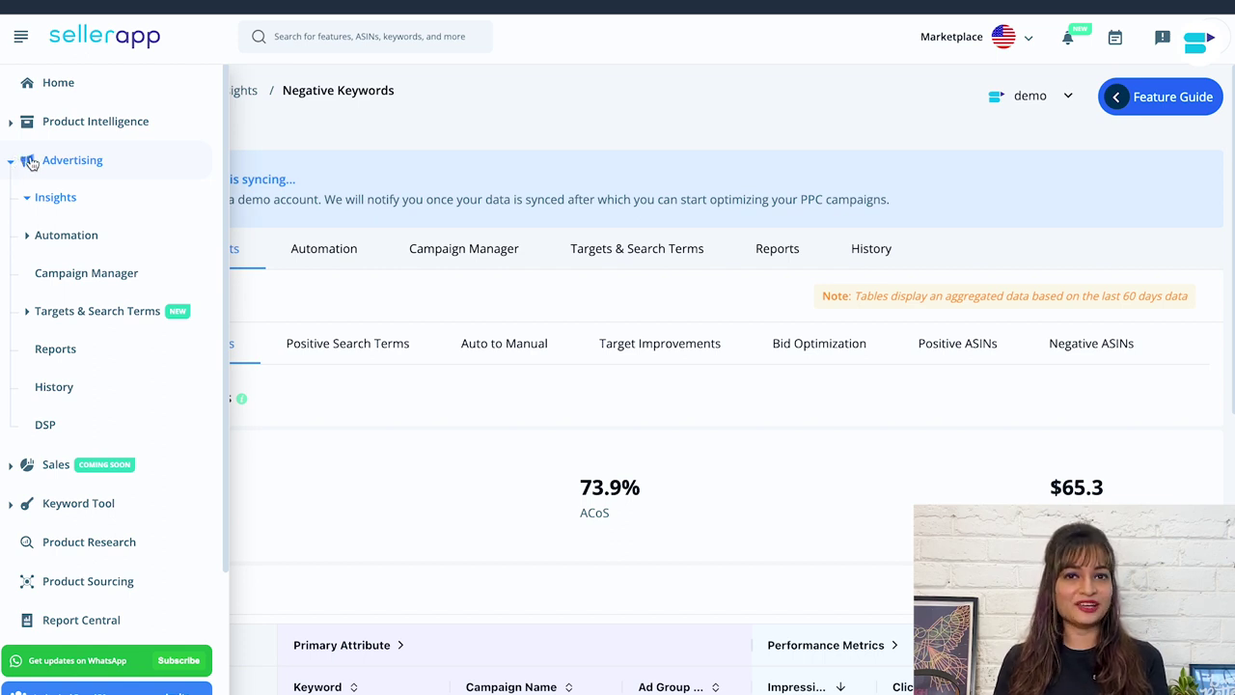
left_click(220, 250)
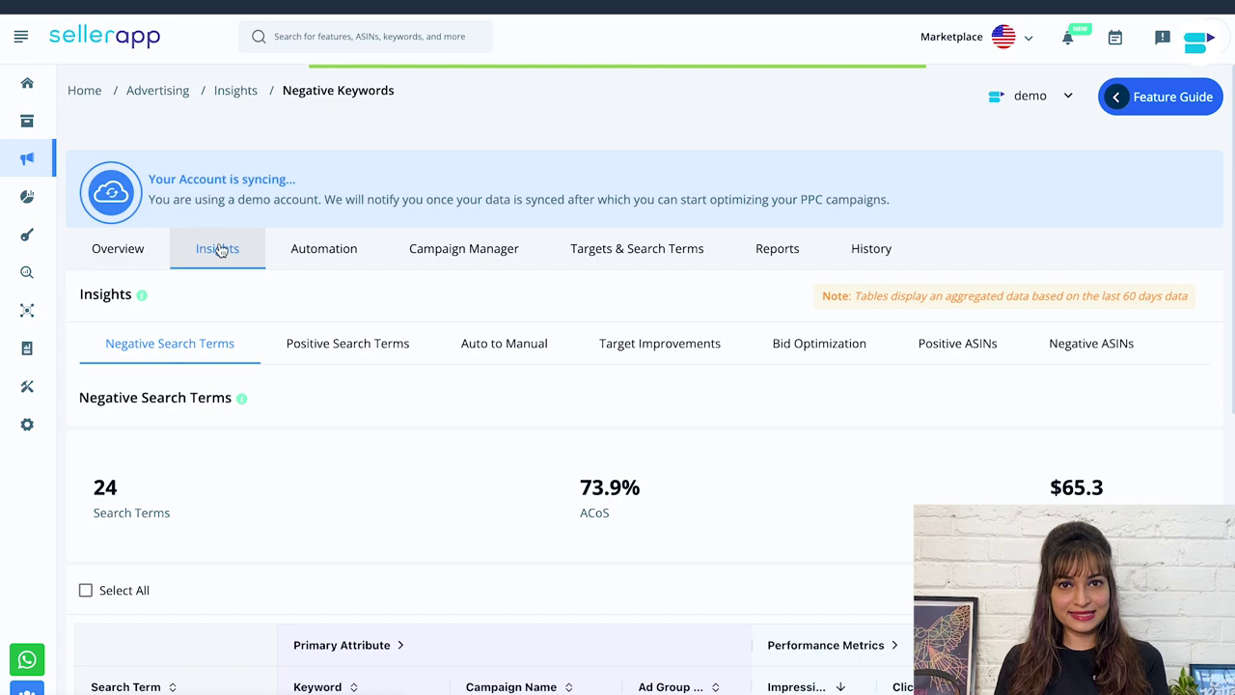
scroll(493, 372, "down", 1)
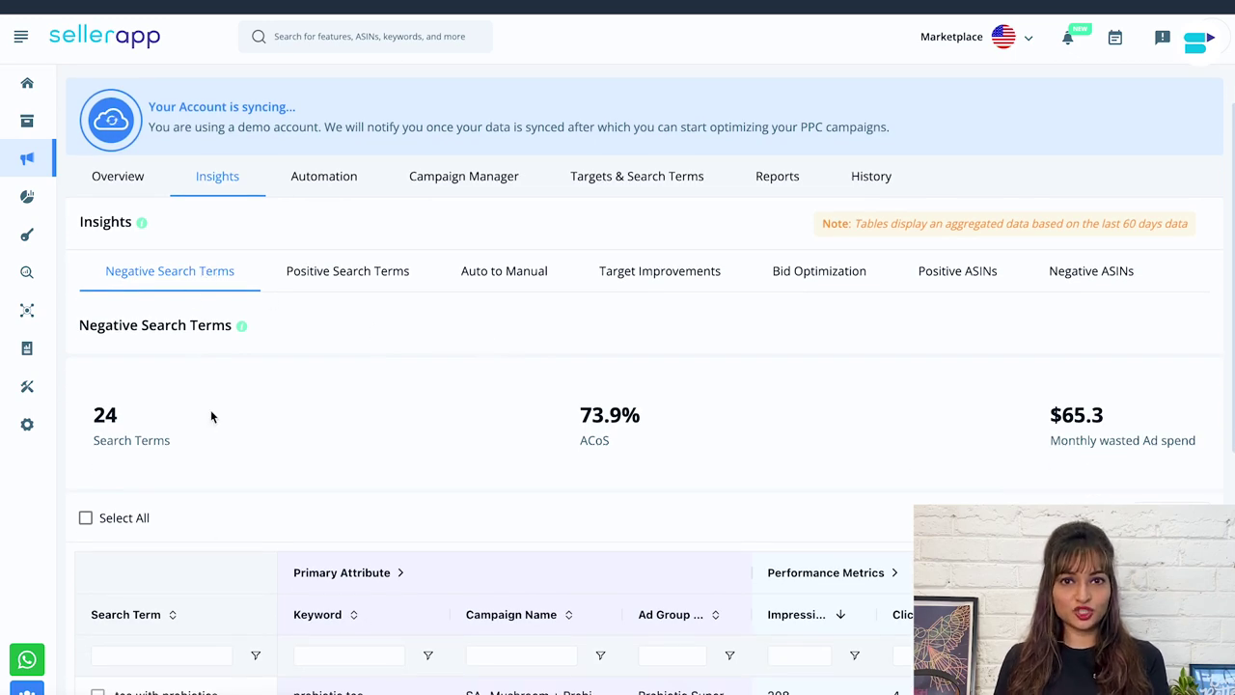
scroll(218, 544, "down", 2)
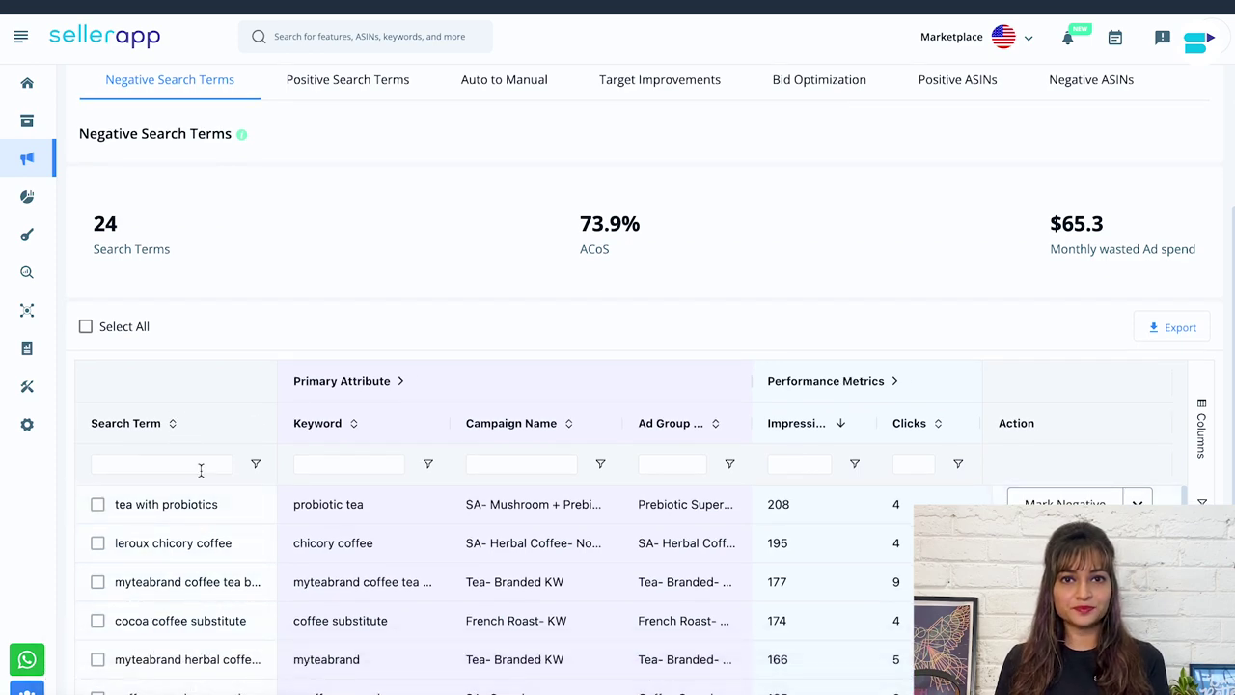
scroll(201, 470, "down", 1)
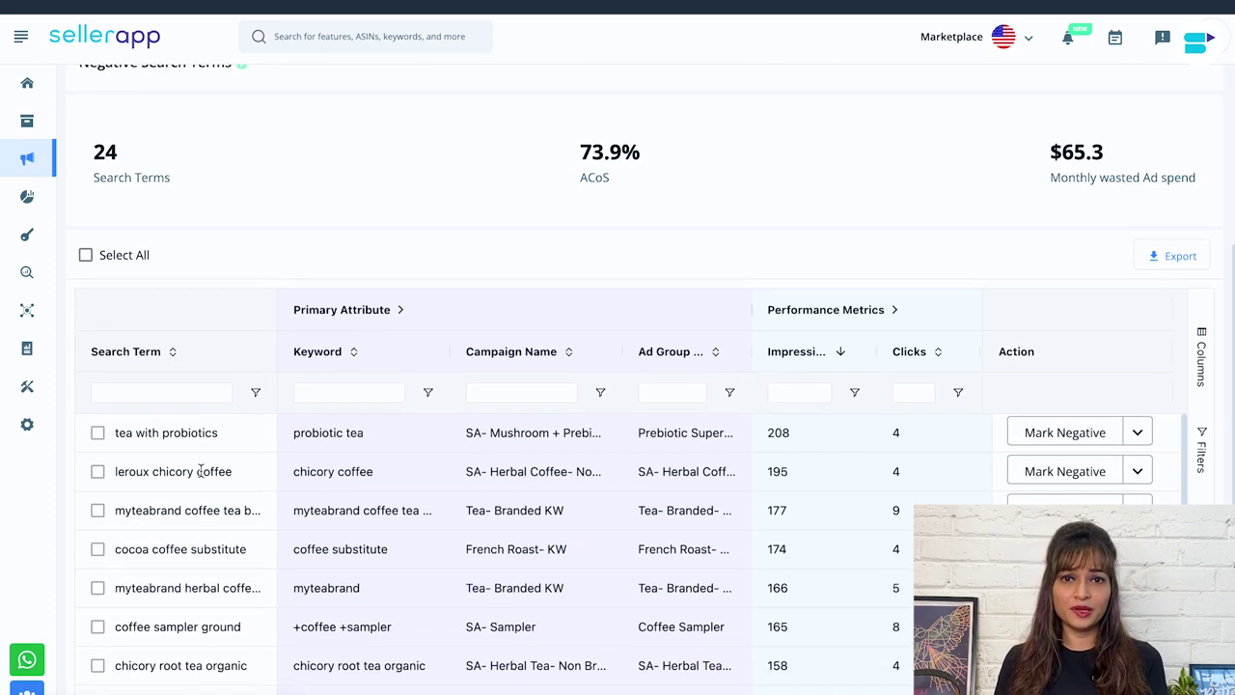
scroll(512, 454, "down", 2)
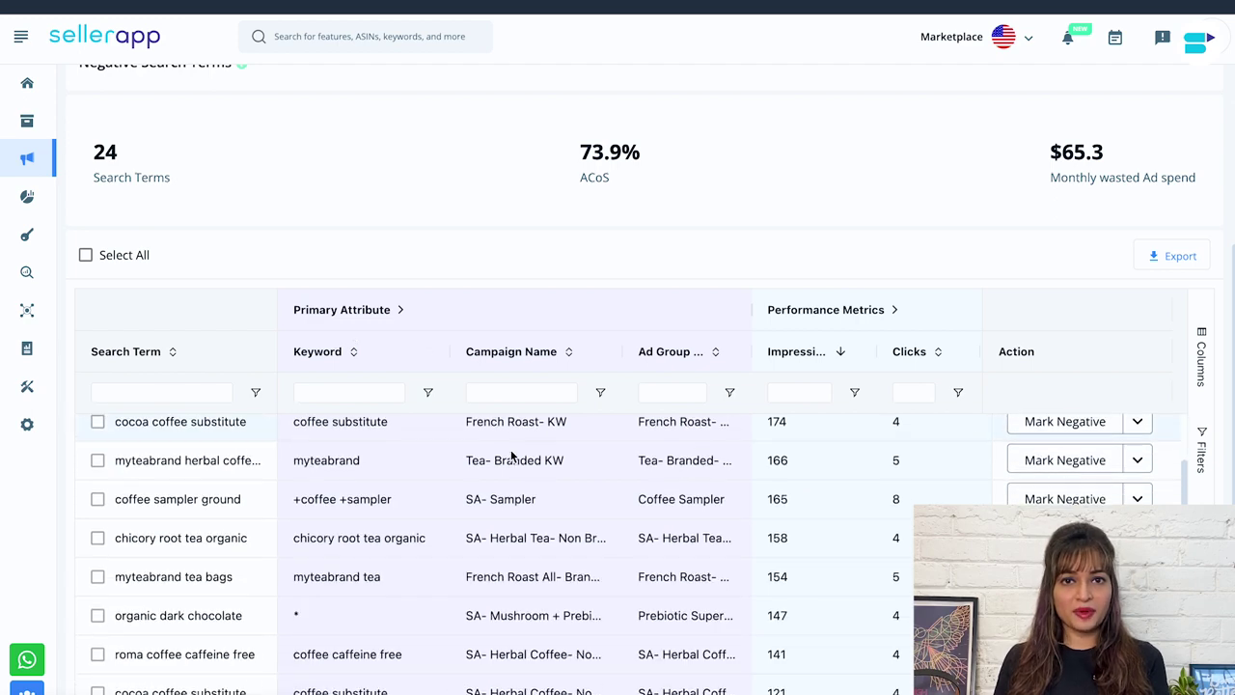
scroll(512, 453, "down", 8)
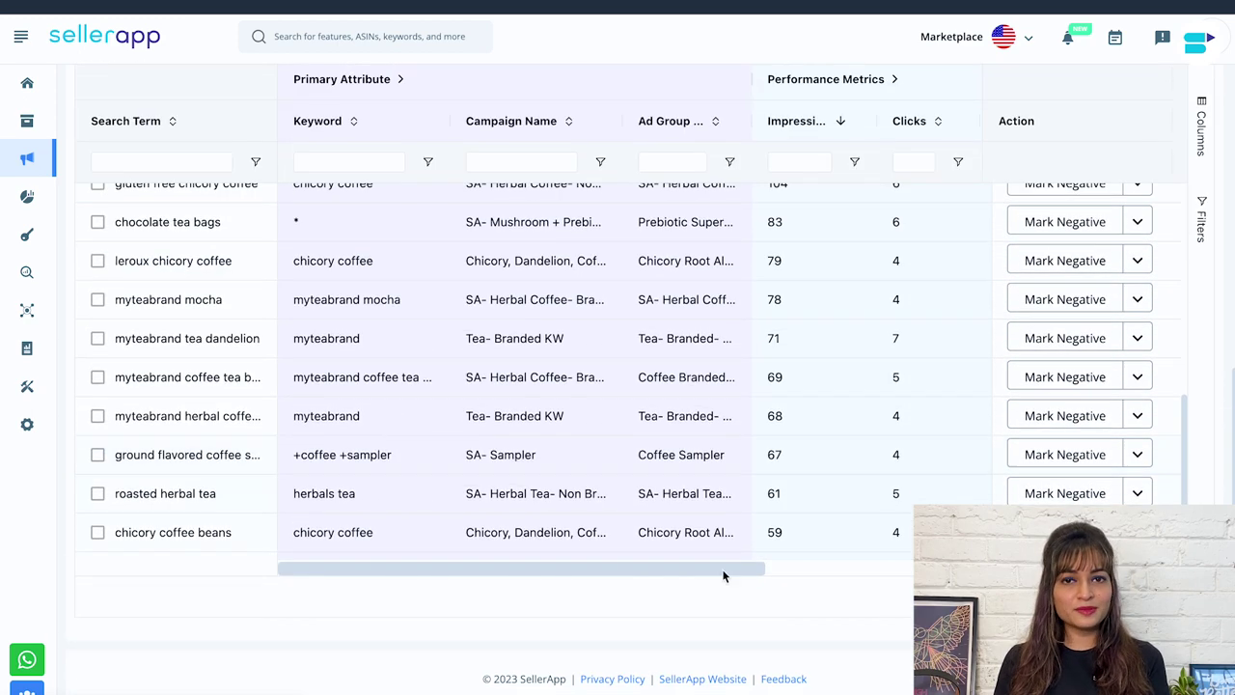
left_click_drag(739, 570, 955, 570)
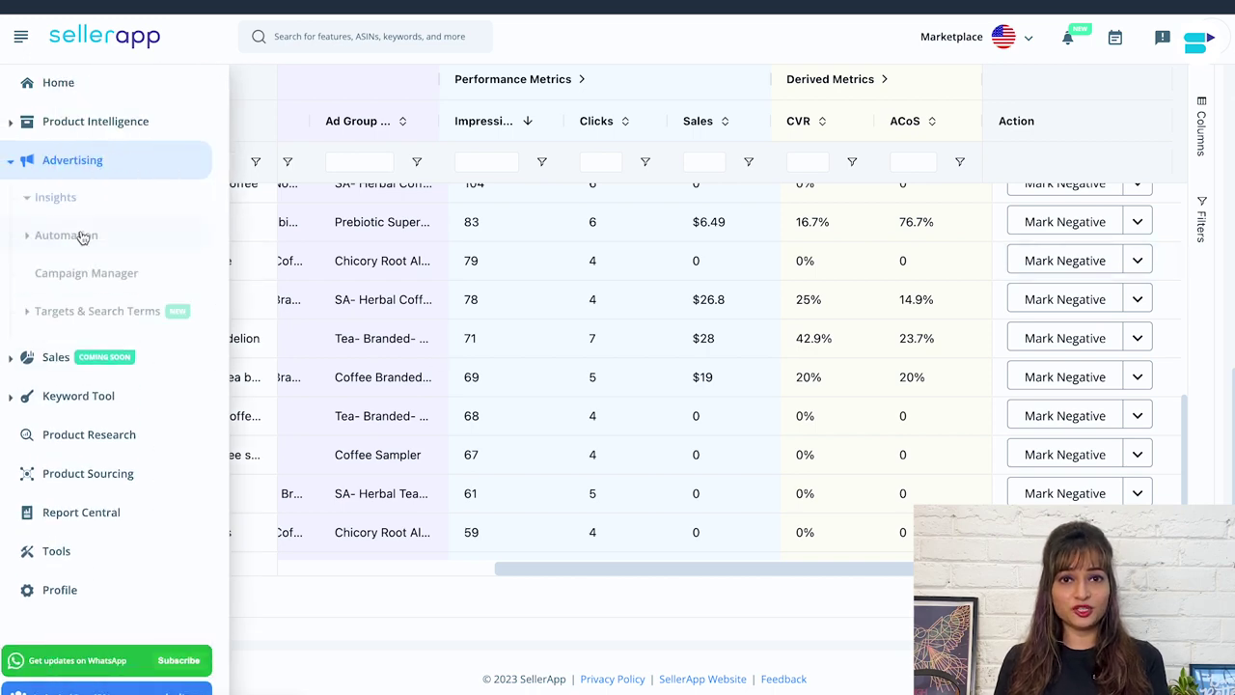
Mark the search terms "chocolate tea bags" and "leroux chicory coffee" directly below it as negative in bulk
left_click(97, 222)
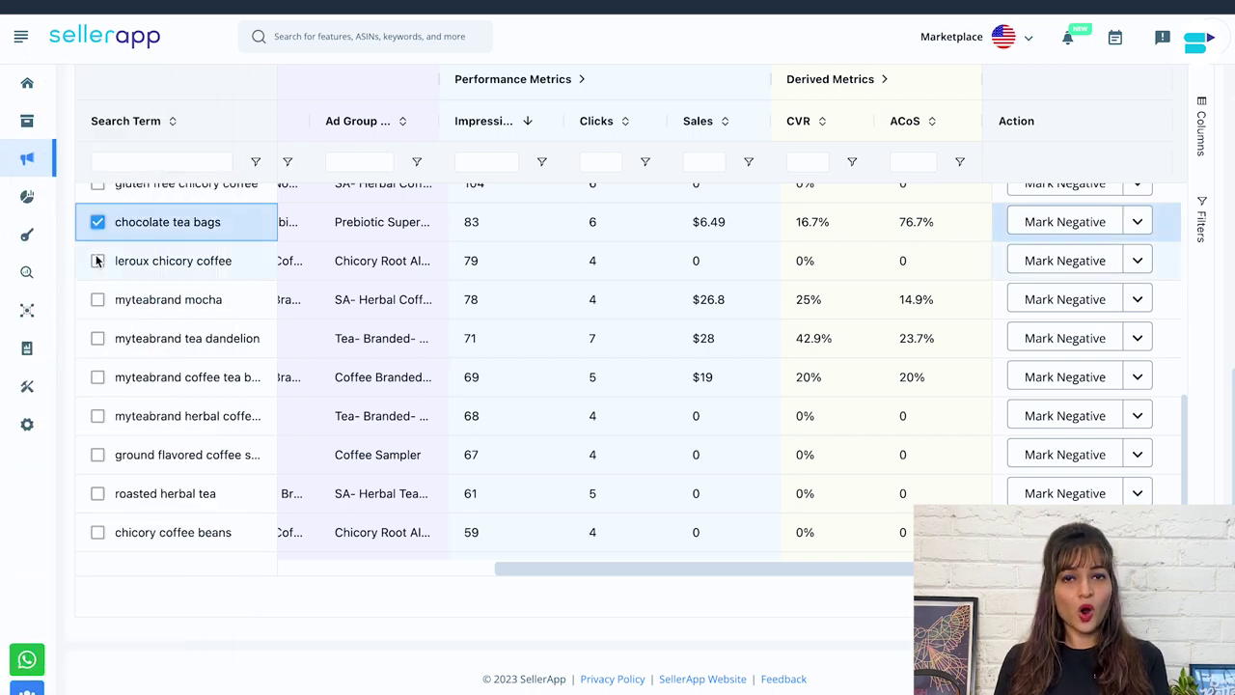
left_click(97, 260)
scroll(668, 239, "up", 1)
scroll(667, 239, "up", 5)
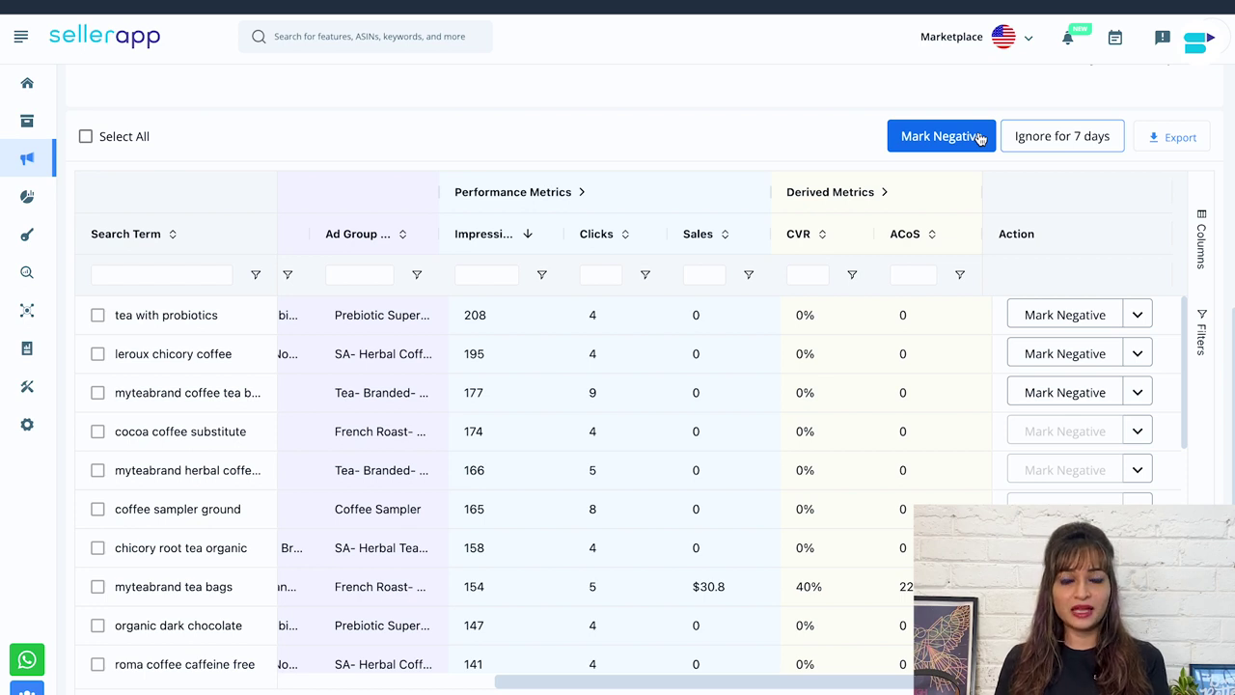
left_click(980, 139)
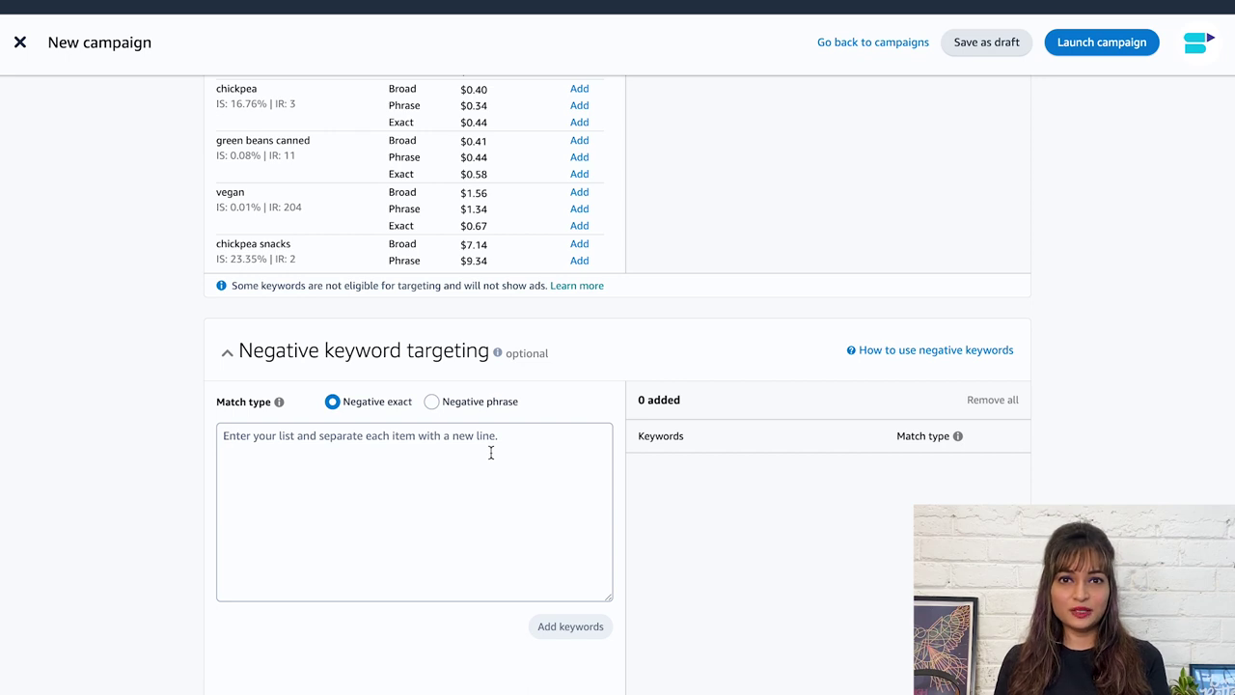
Return to the new campaign in Amazon Ads and choose product targeting as the manual targeting method
mouse_move(573, 637)
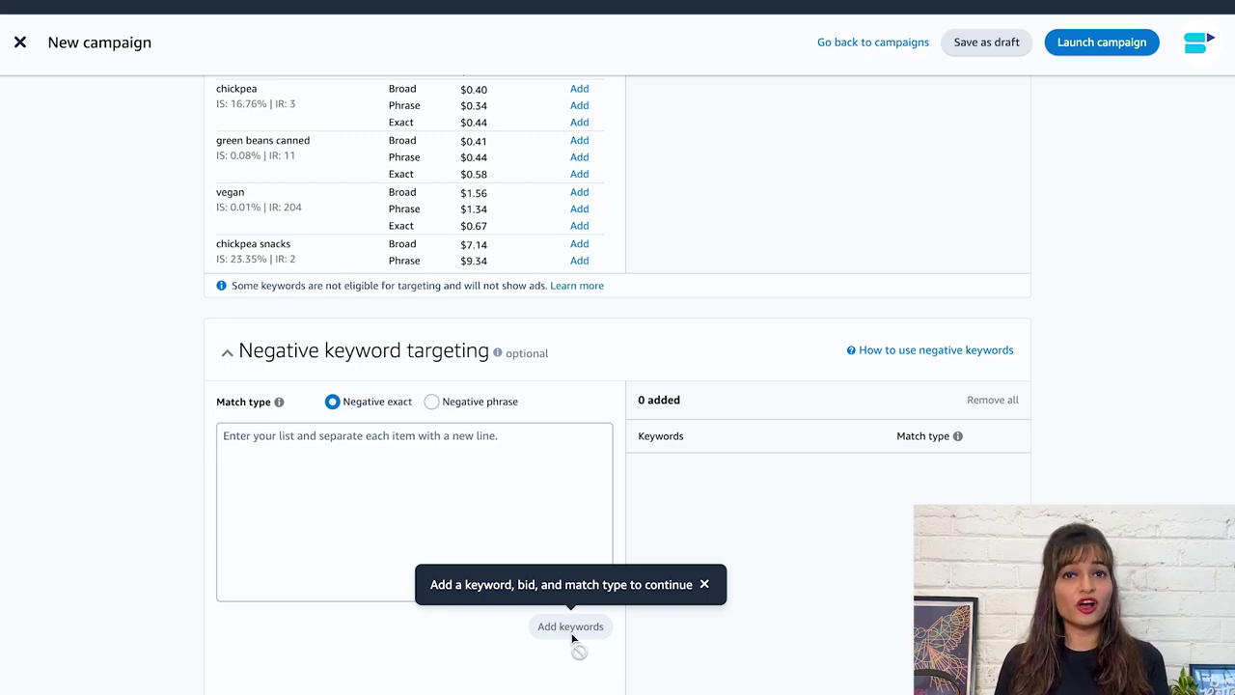
scroll(450, 323, "up", 10)
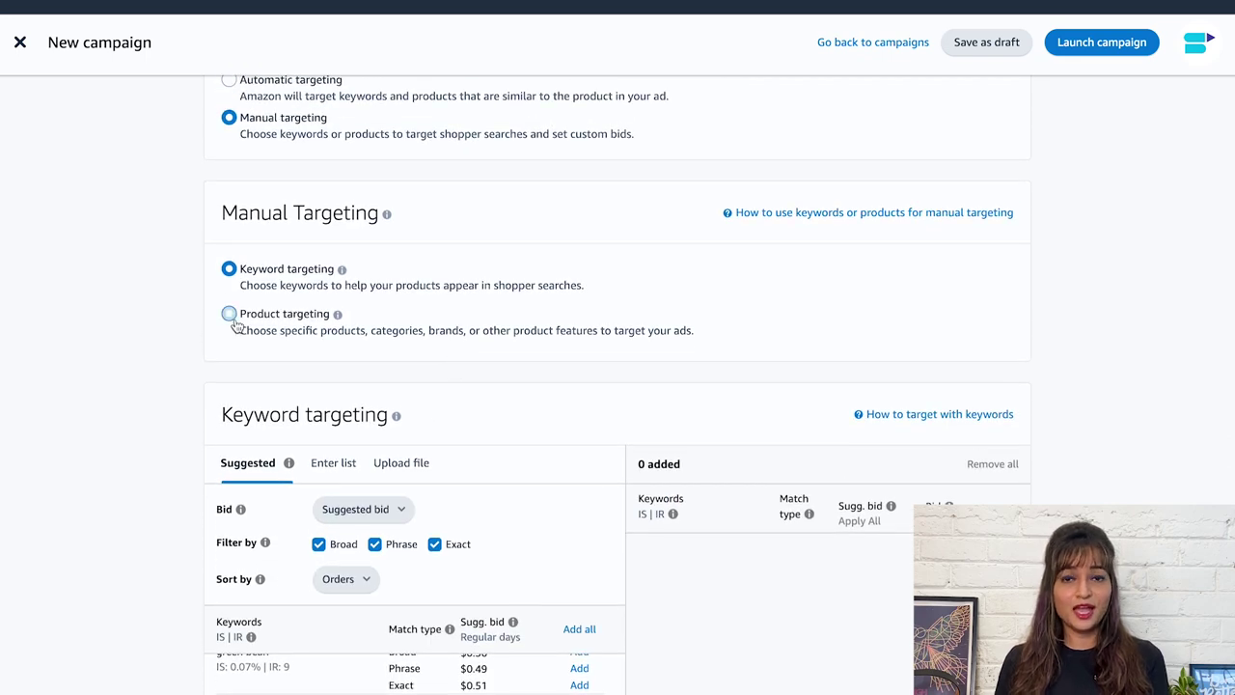
left_click(234, 326)
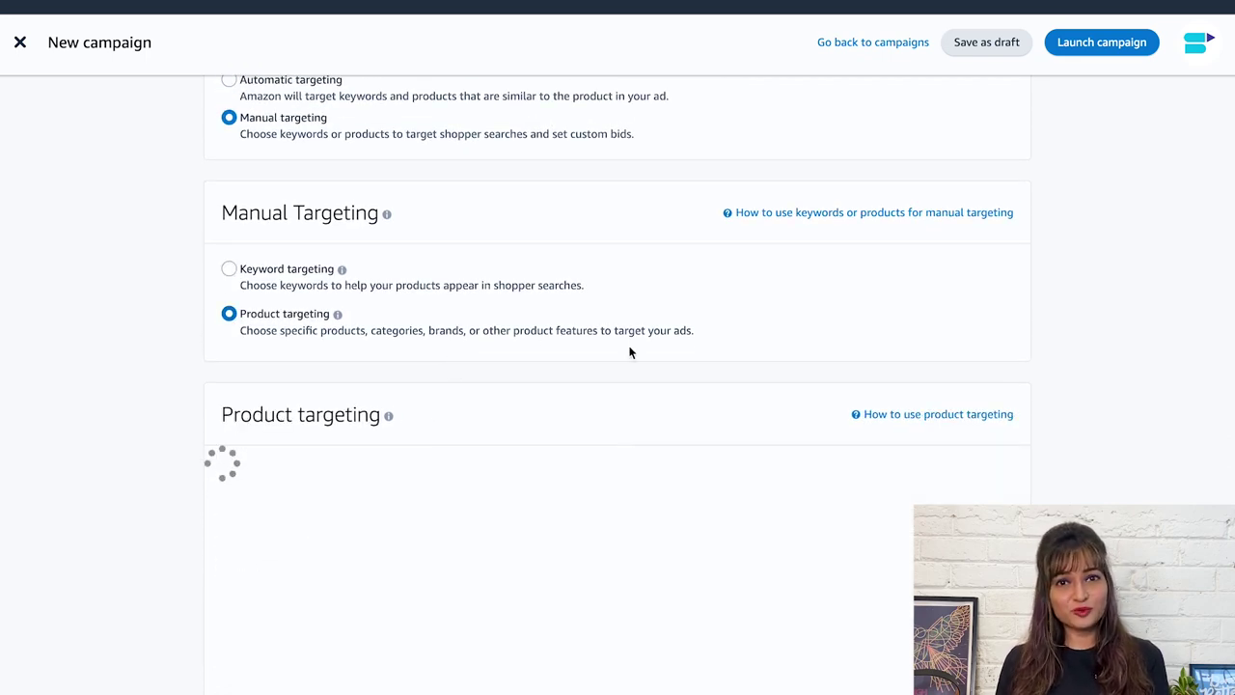
scroll(629, 352, "down", 2)
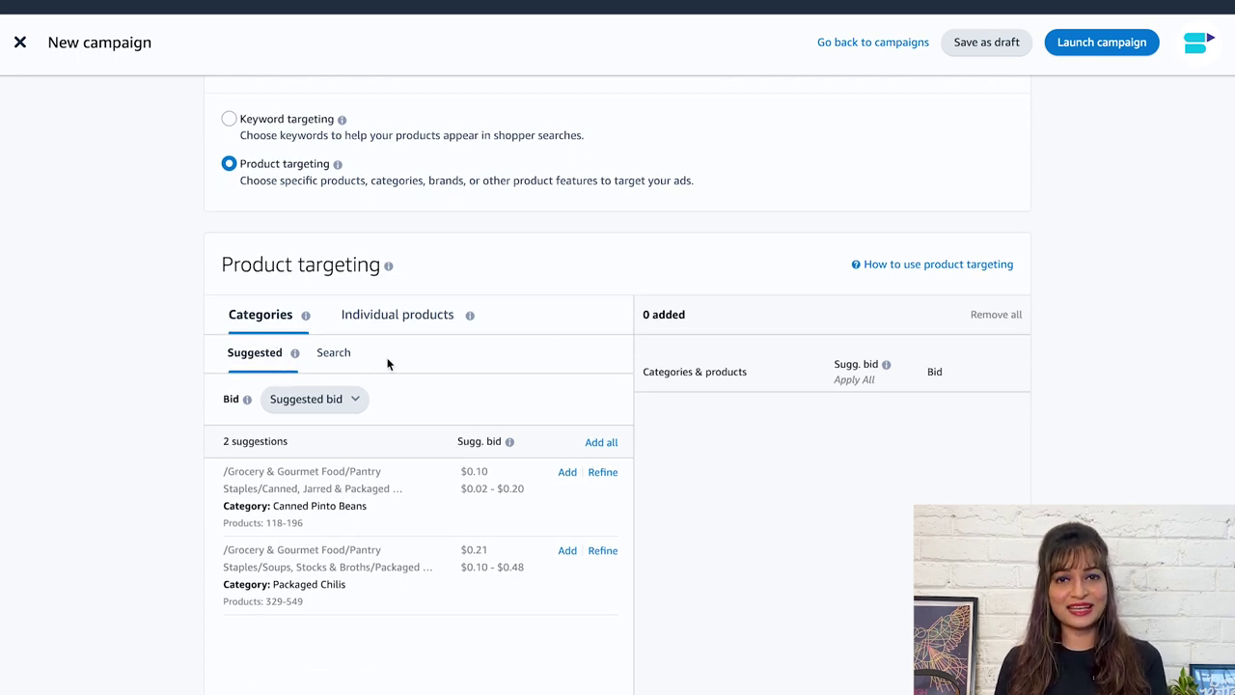
Review the suggested individual products for targeting and add the suggested category Canned Pinto Beans with a $0.10 bid
left_click(430, 321)
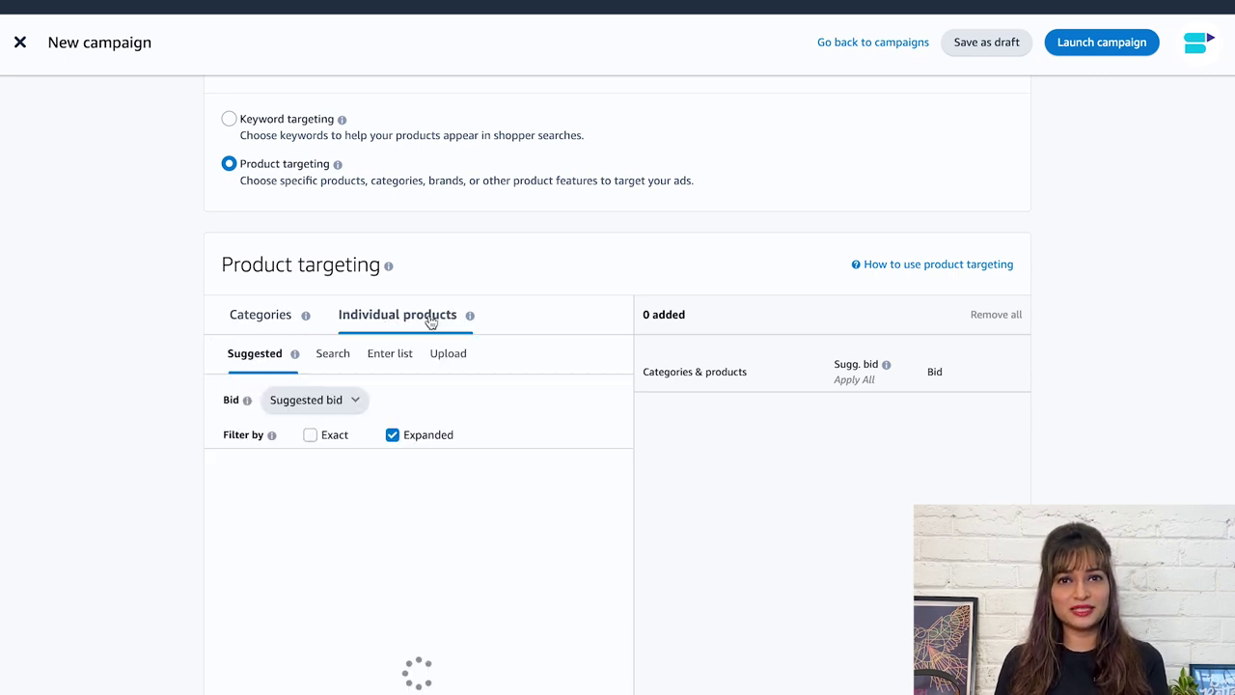
scroll(540, 359, "down", 2)
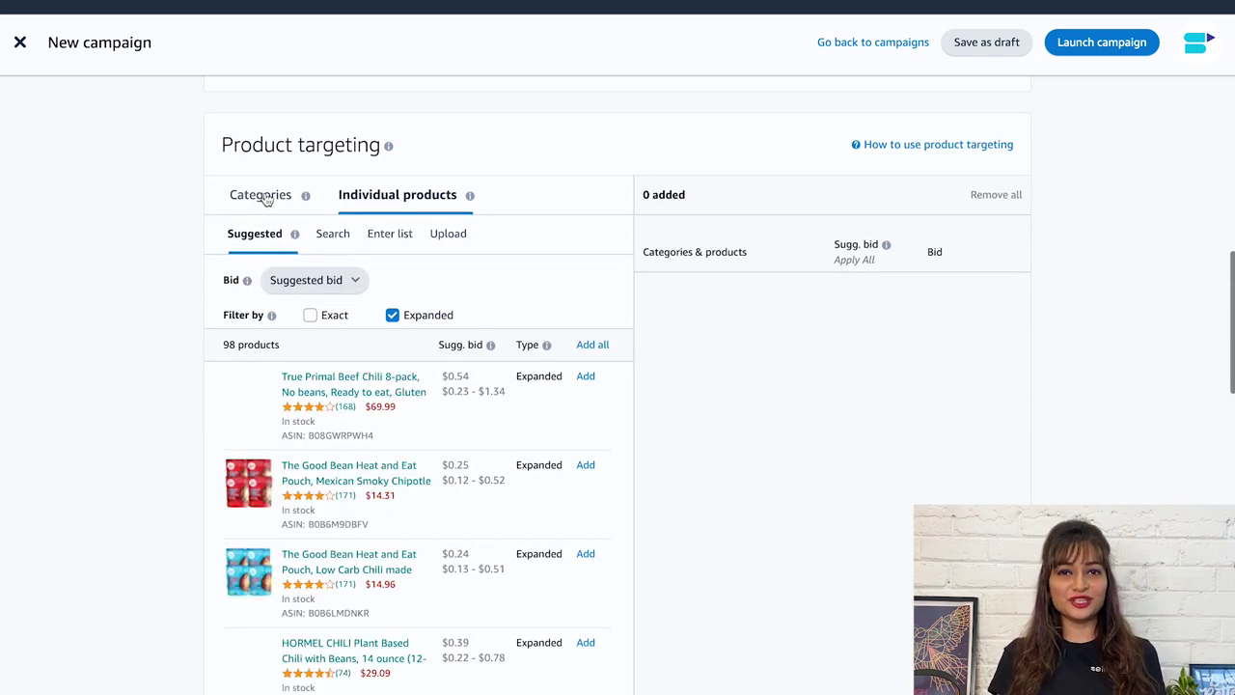
left_click(262, 197)
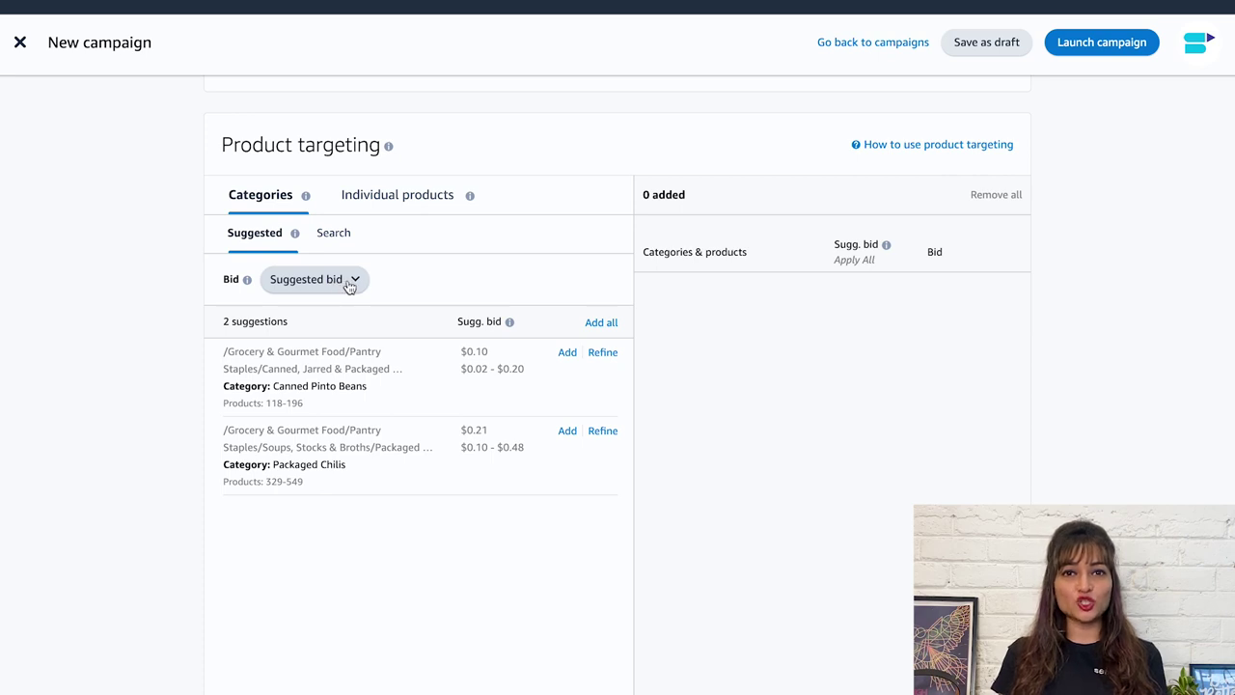
left_click(566, 354)
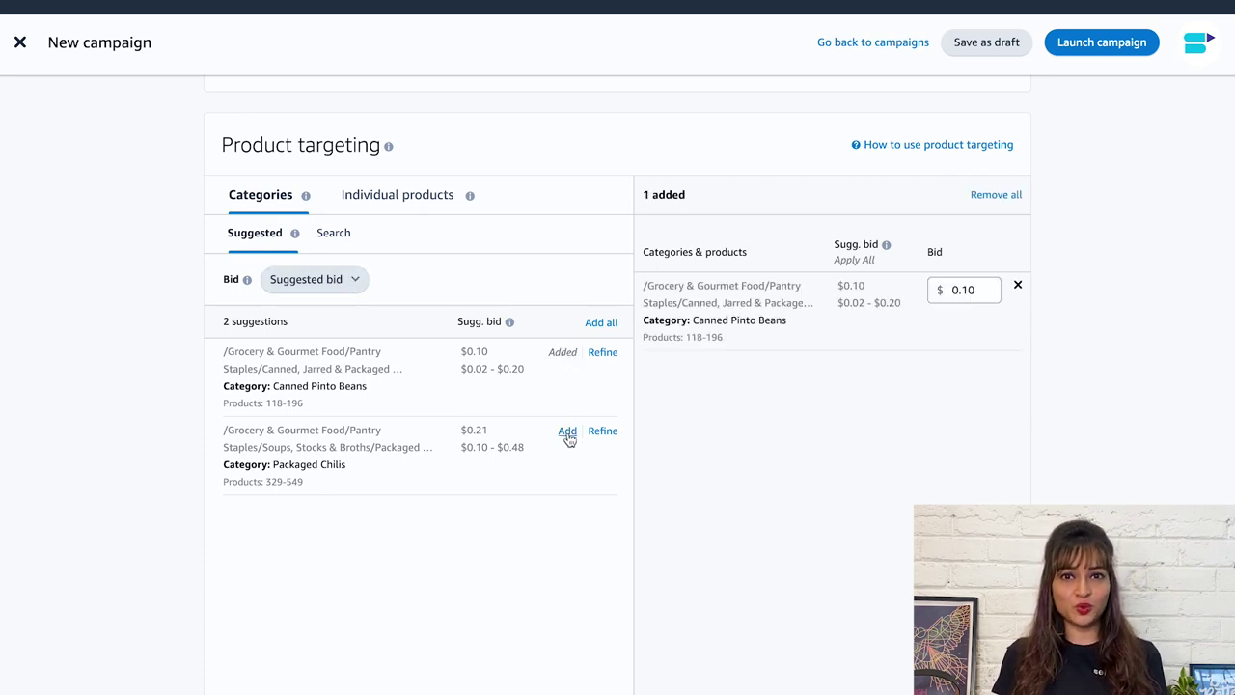
Add the suggested category Packaged Chilis with a $0.21 bid and review the category search, individual product and negative product targeting options
left_click(567, 431)
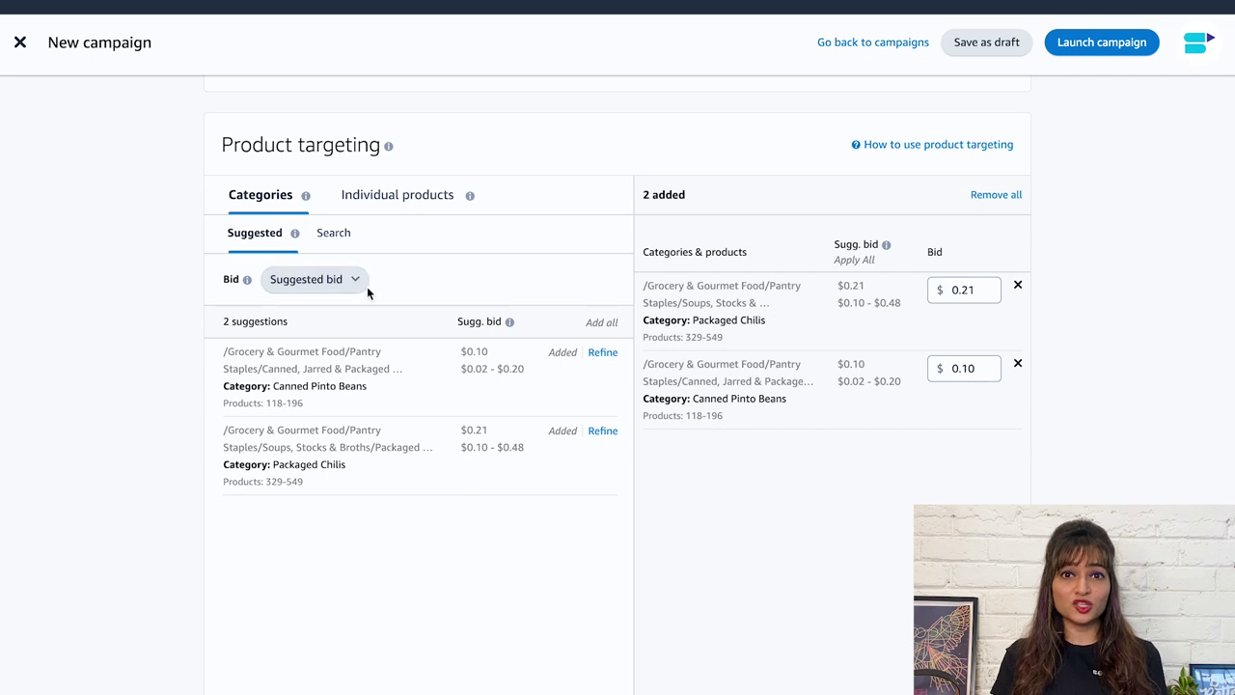
left_click(336, 235)
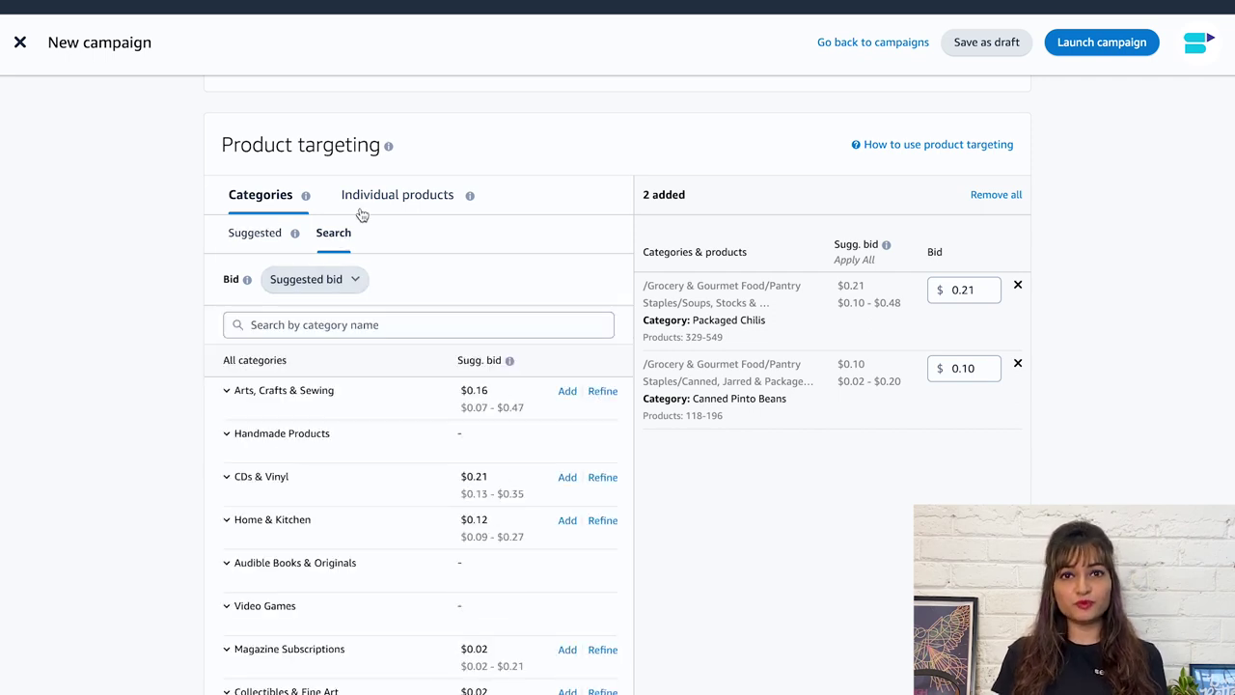
left_click(393, 201)
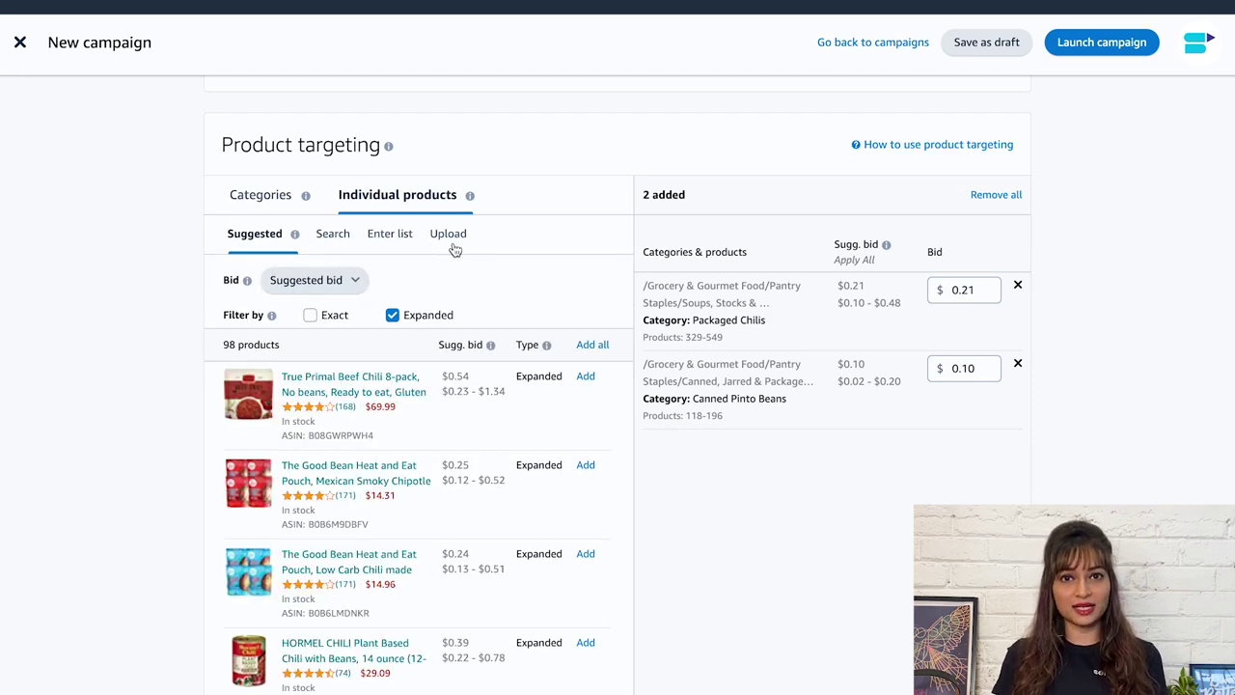
scroll(454, 249, "down", 7)
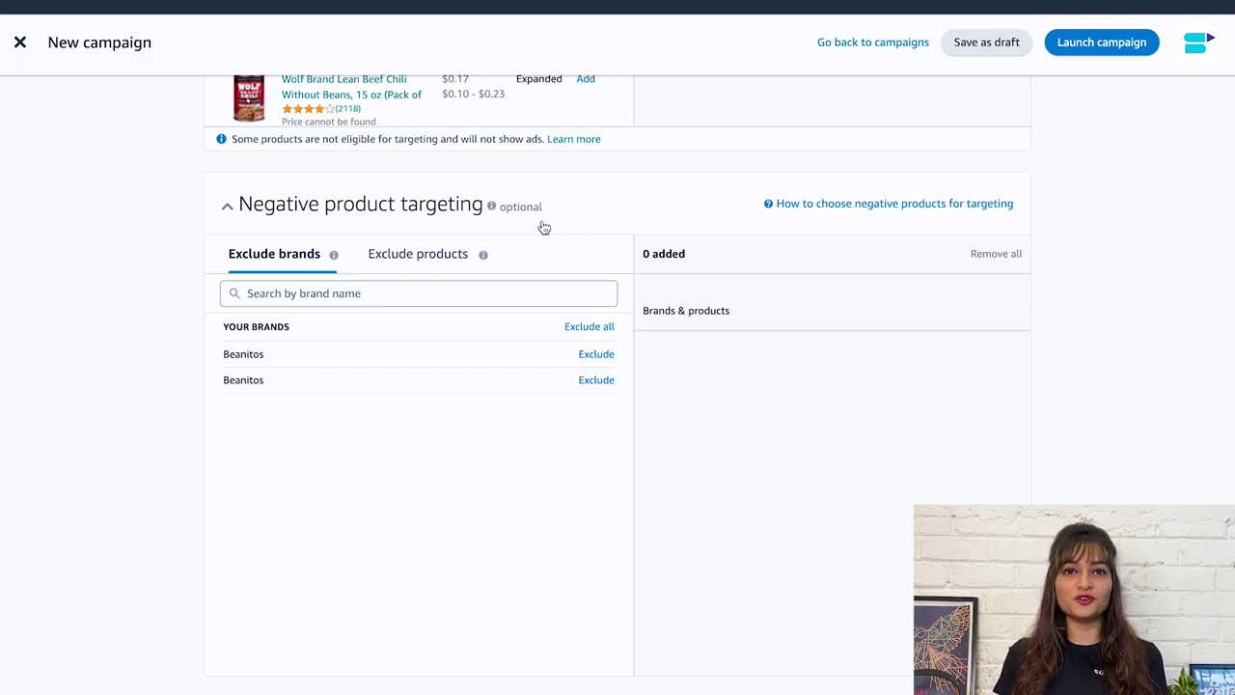
scroll(543, 224, "up", 2)
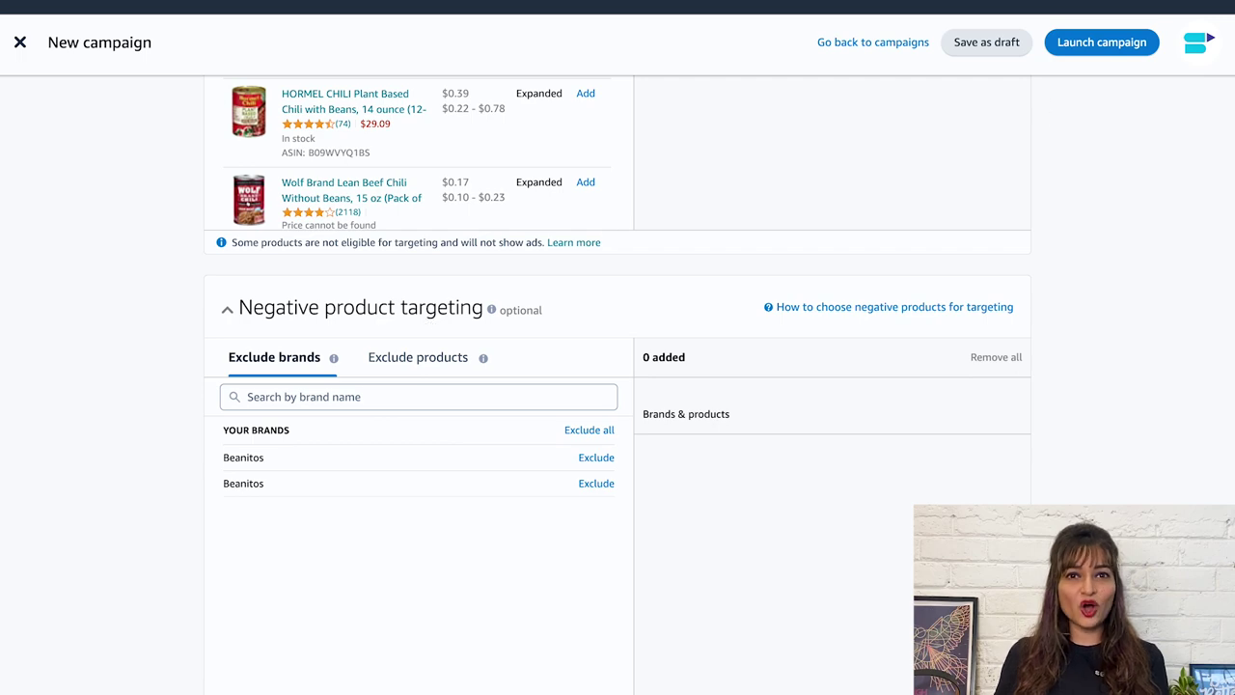
Switch to SellerApp, open the negative ASINs in the advertising insights and select B07VTGSC3B and B07PDFBJZD
mouse_move(1030, 17)
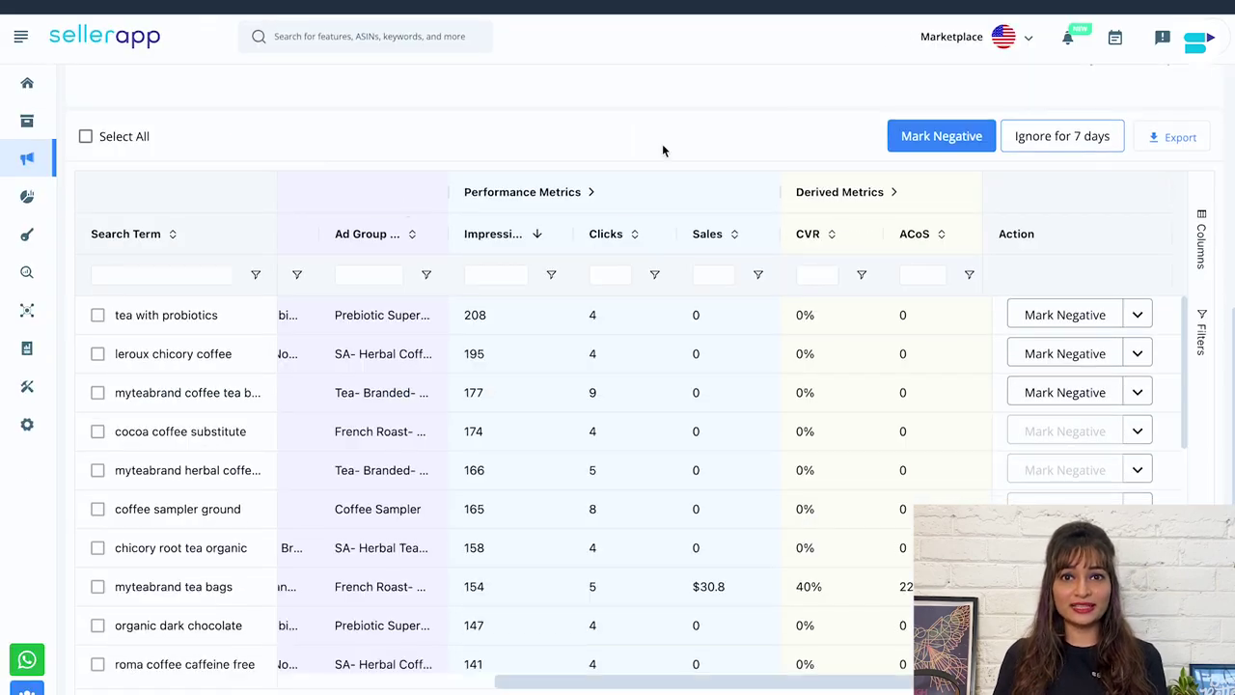
scroll(403, 207, "up", 5)
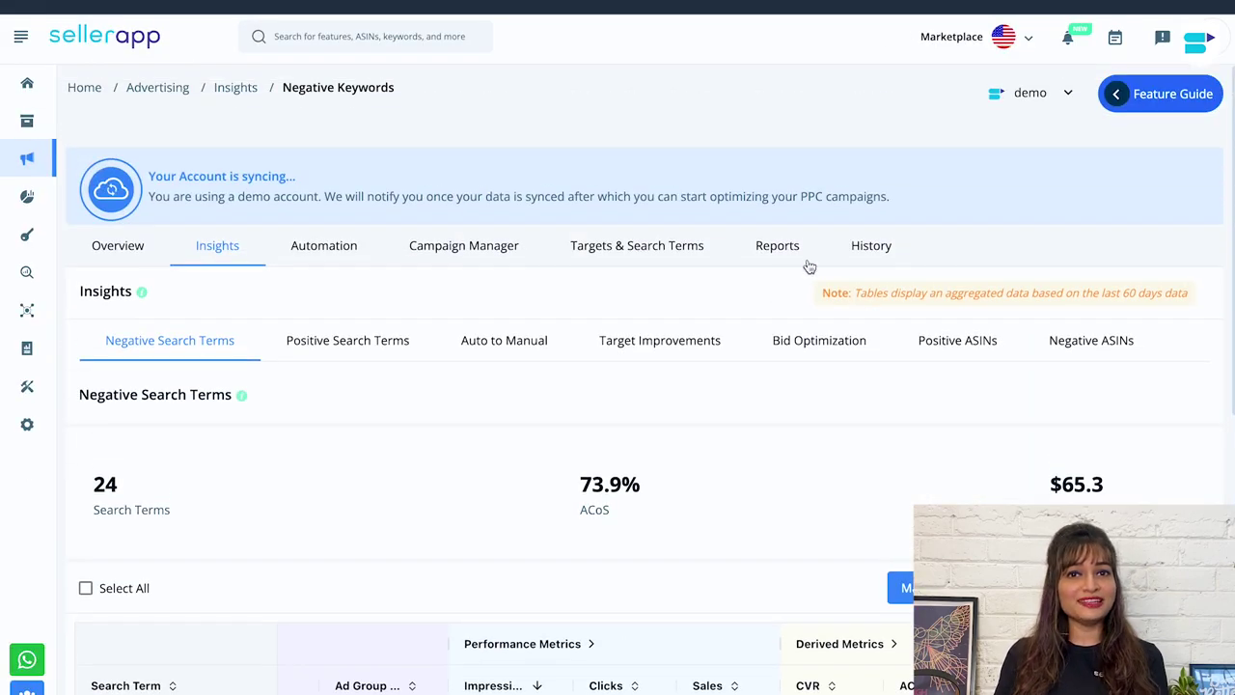
left_click(1061, 340)
scroll(455, 324, "down", 2)
scroll(203, 433, "down", 3)
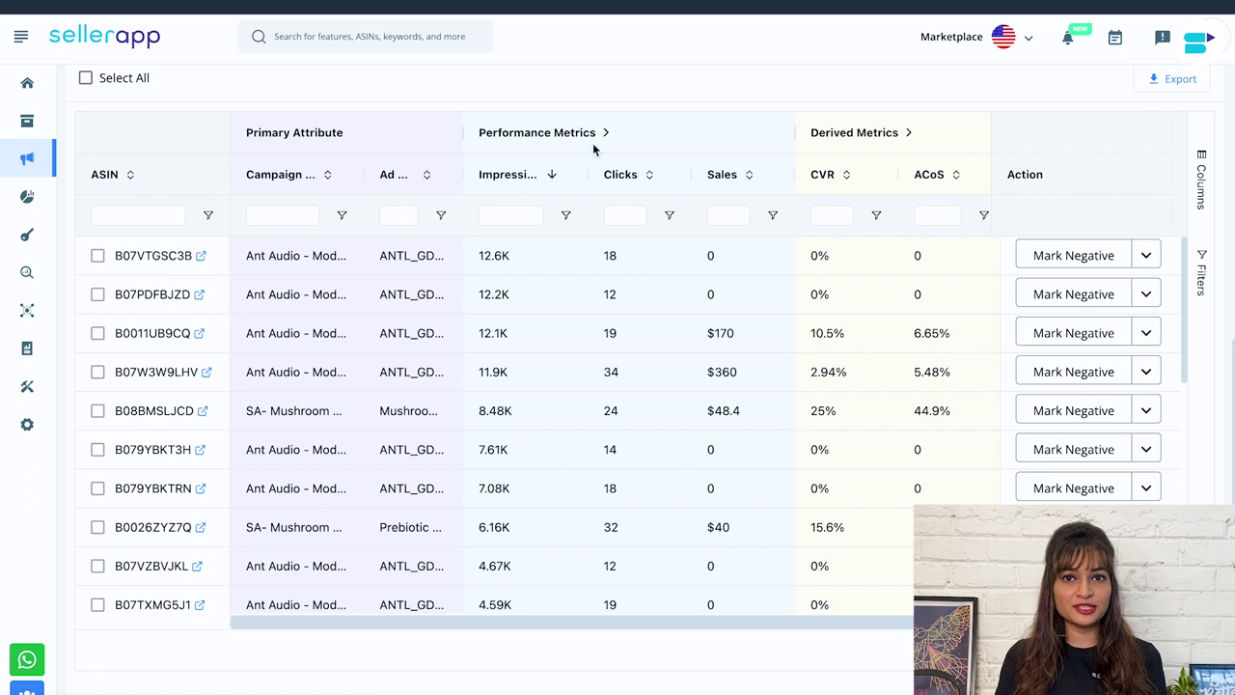
scroll(694, 190, "up", 1)
mouse_move(3, 359)
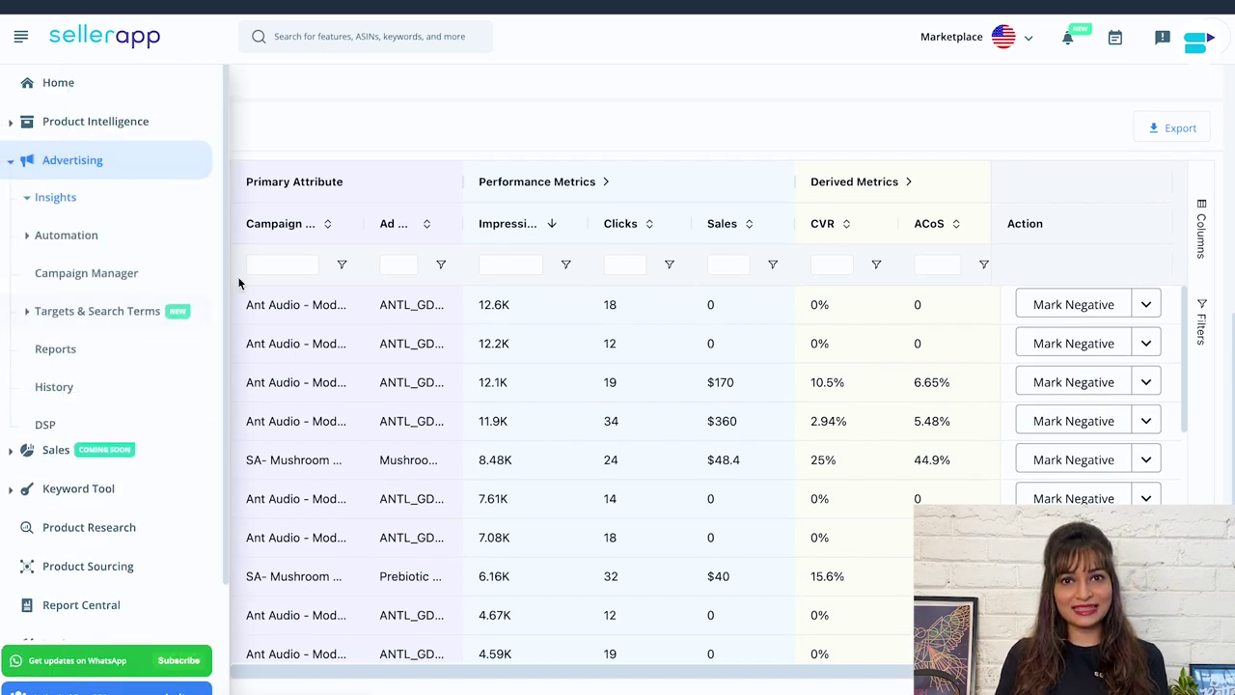
left_click(99, 306)
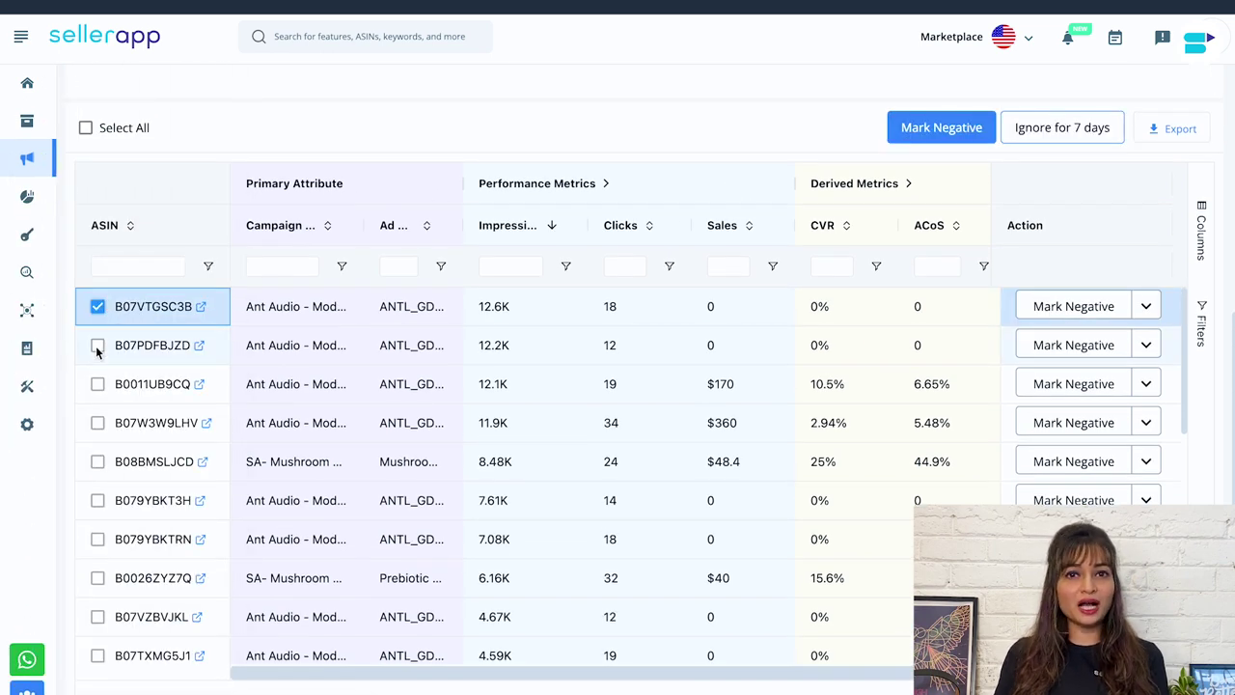
left_click(97, 345)
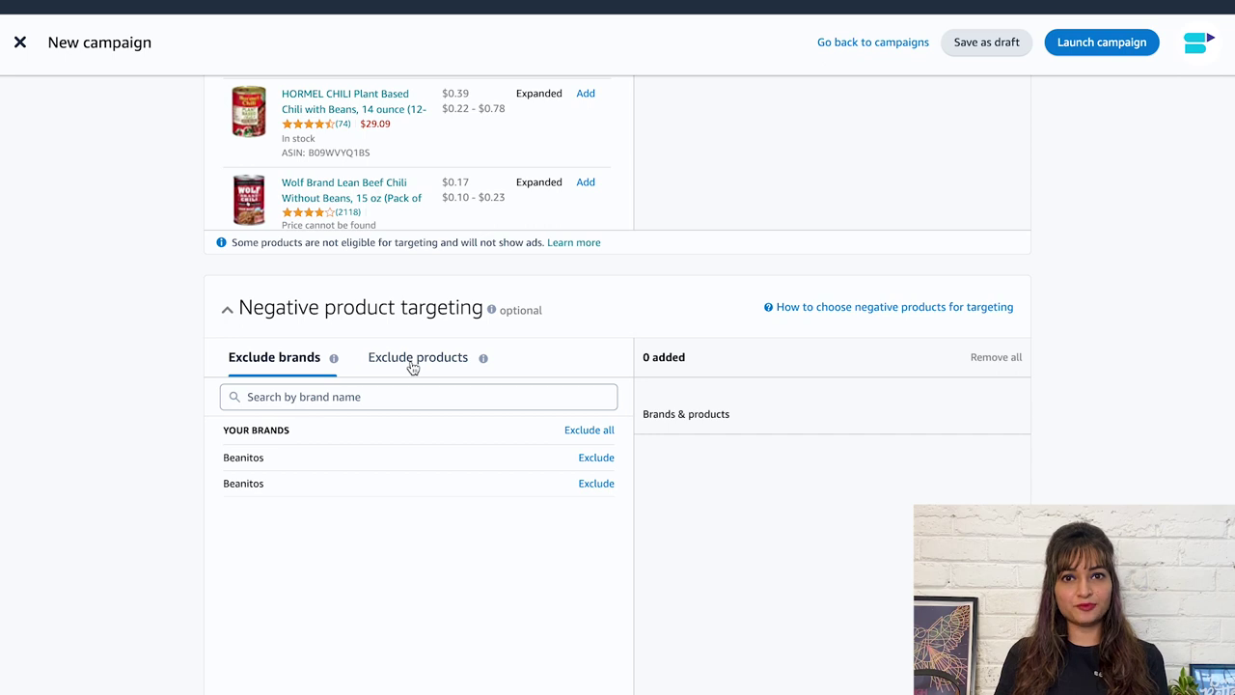
Return to the new campaign in Amazon Ads and examine the product exclusion options under negative product targeting
left_click(413, 362)
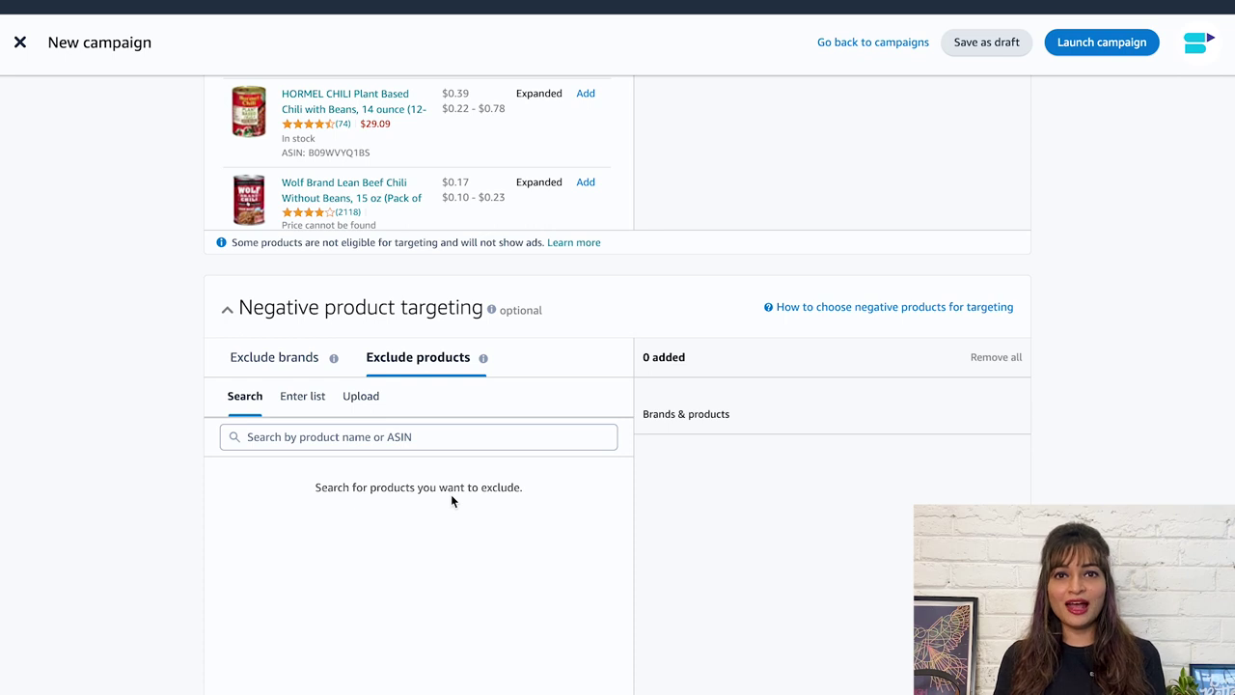
scroll(334, 413, "down", 5)
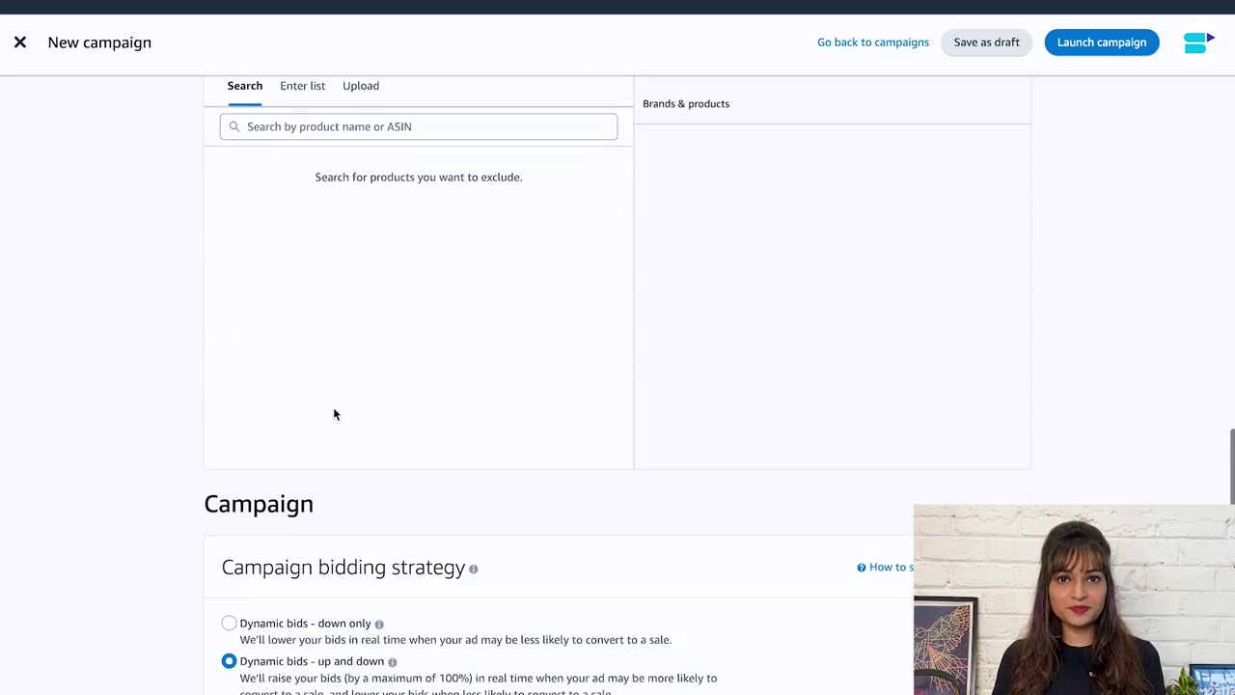
scroll(332, 406, "down", 1)
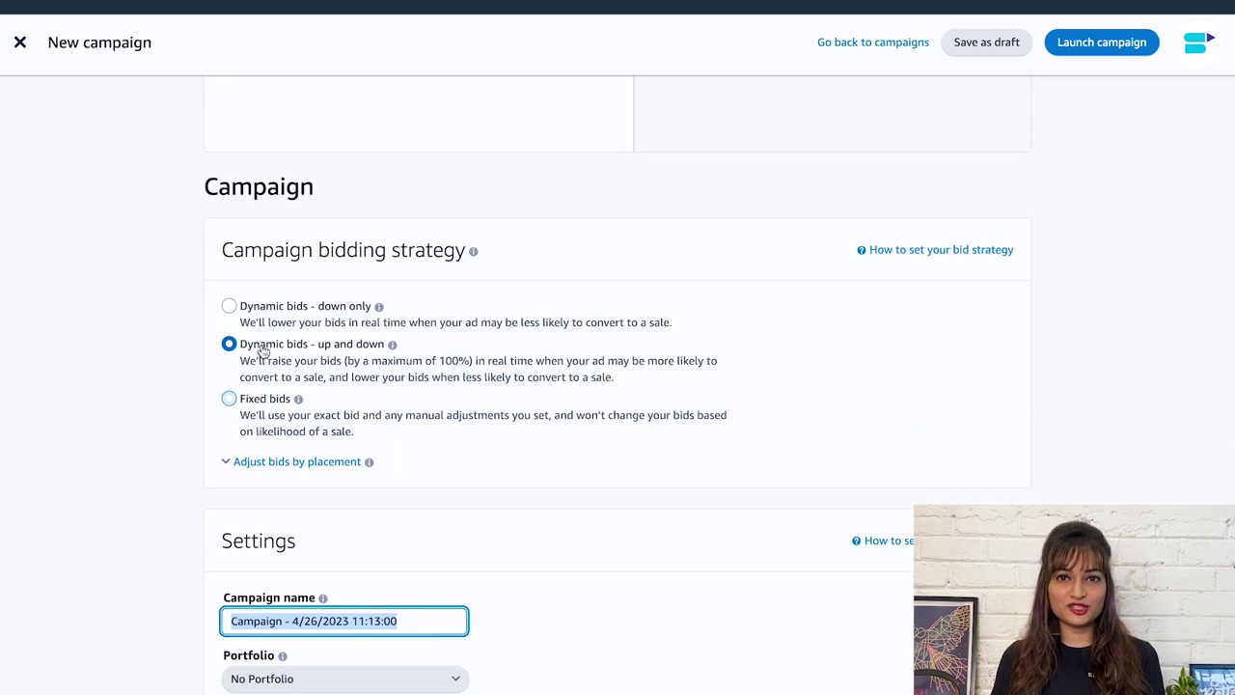
Try both dynamic bid options, down only and up and down, and choose Fixed bids as the campaign bidding strategy
left_click(229, 307)
scroll(529, 399, "down", 1)
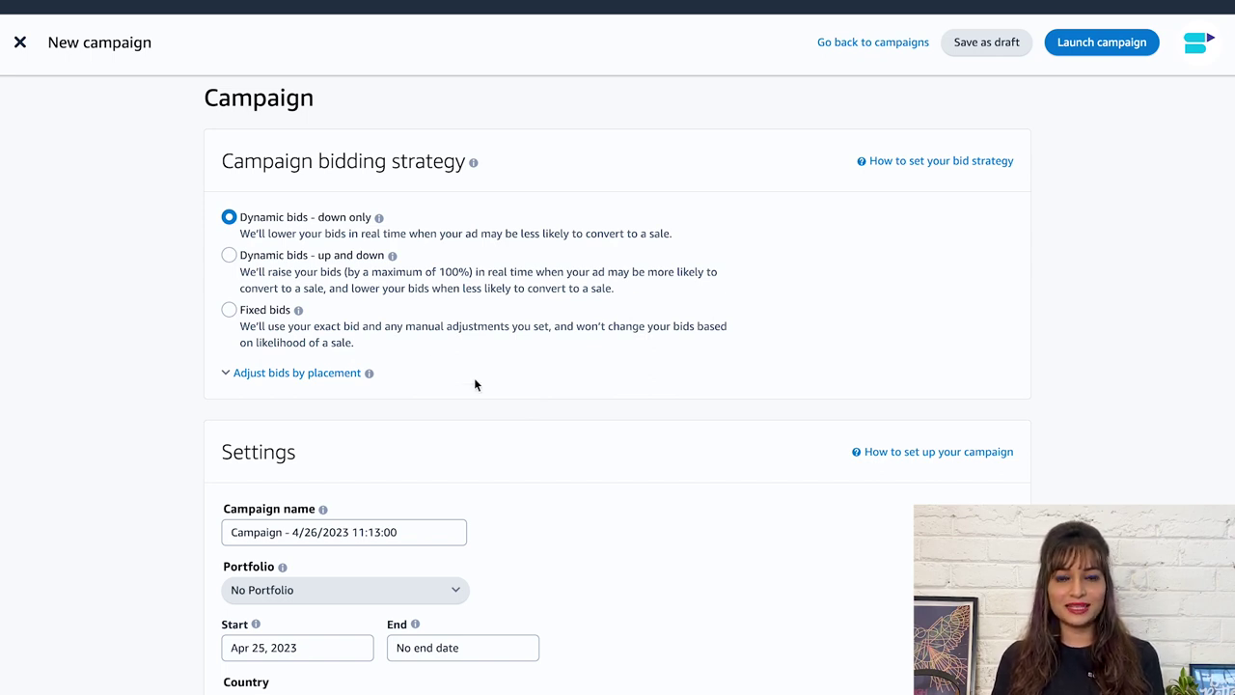
left_click(228, 256)
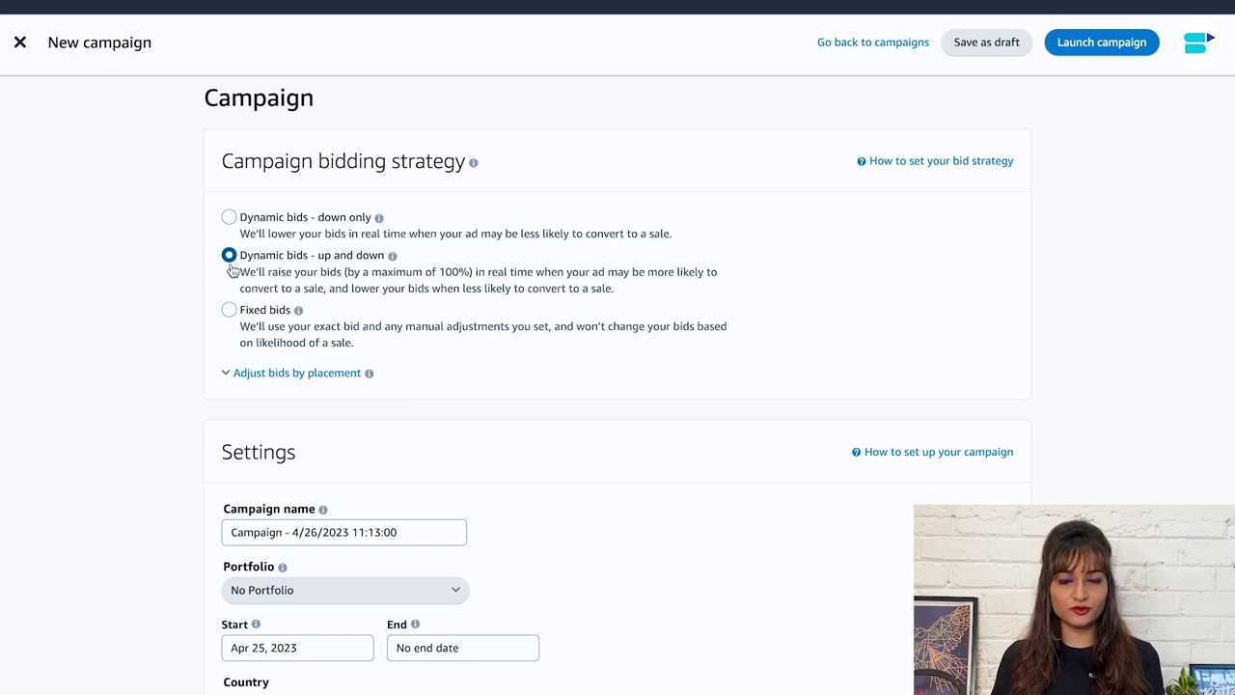
left_click(228, 310)
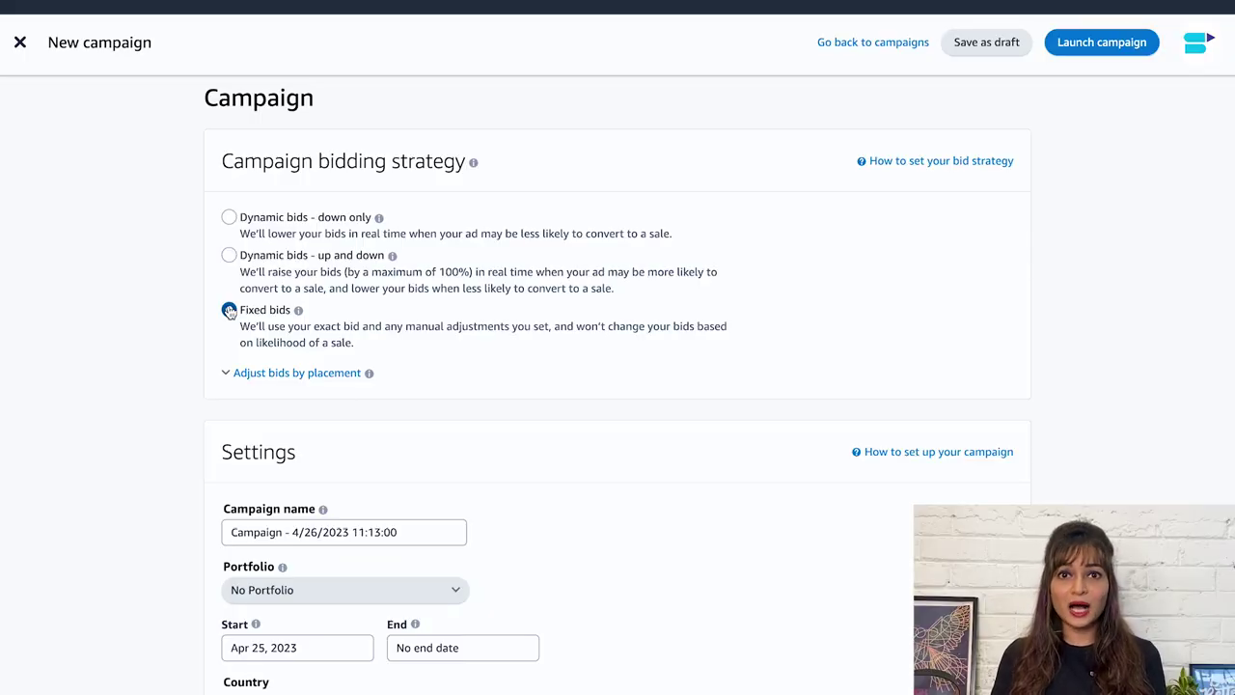
left_click(229, 310)
Expand the bid adjustments by placement and set the Top of search (first page) increase to 60%
left_click(226, 375)
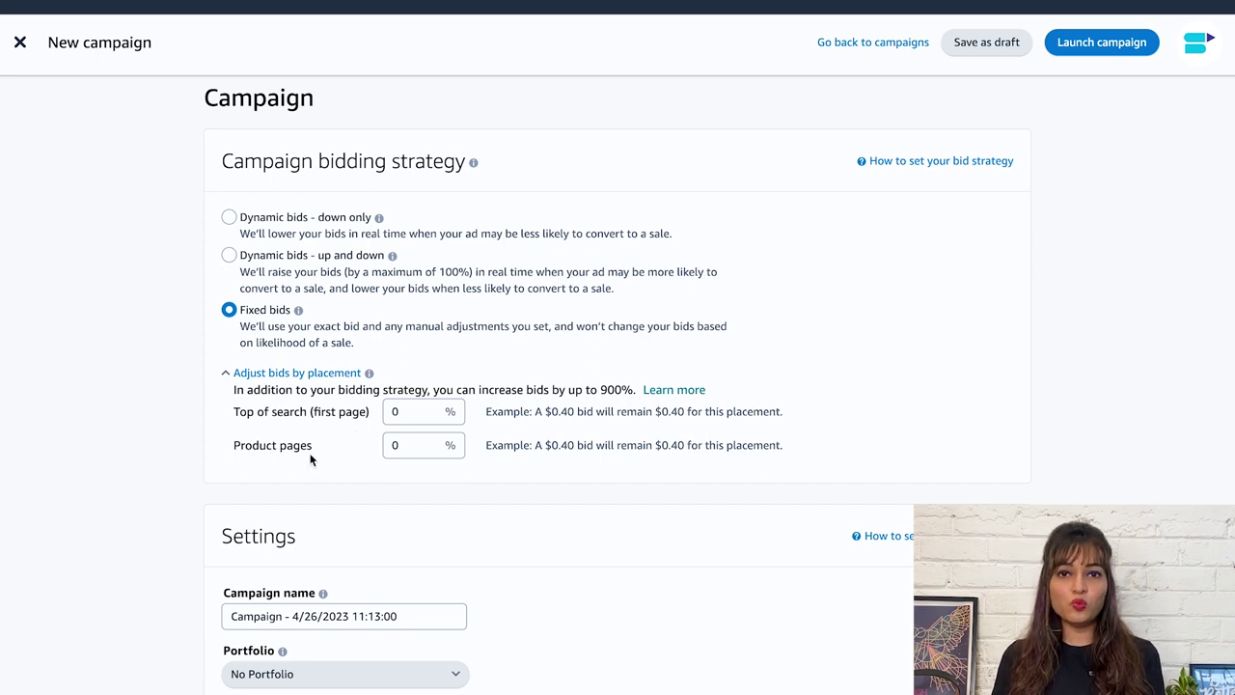
left_click(430, 408)
left_click(431, 408)
left_click(430, 408)
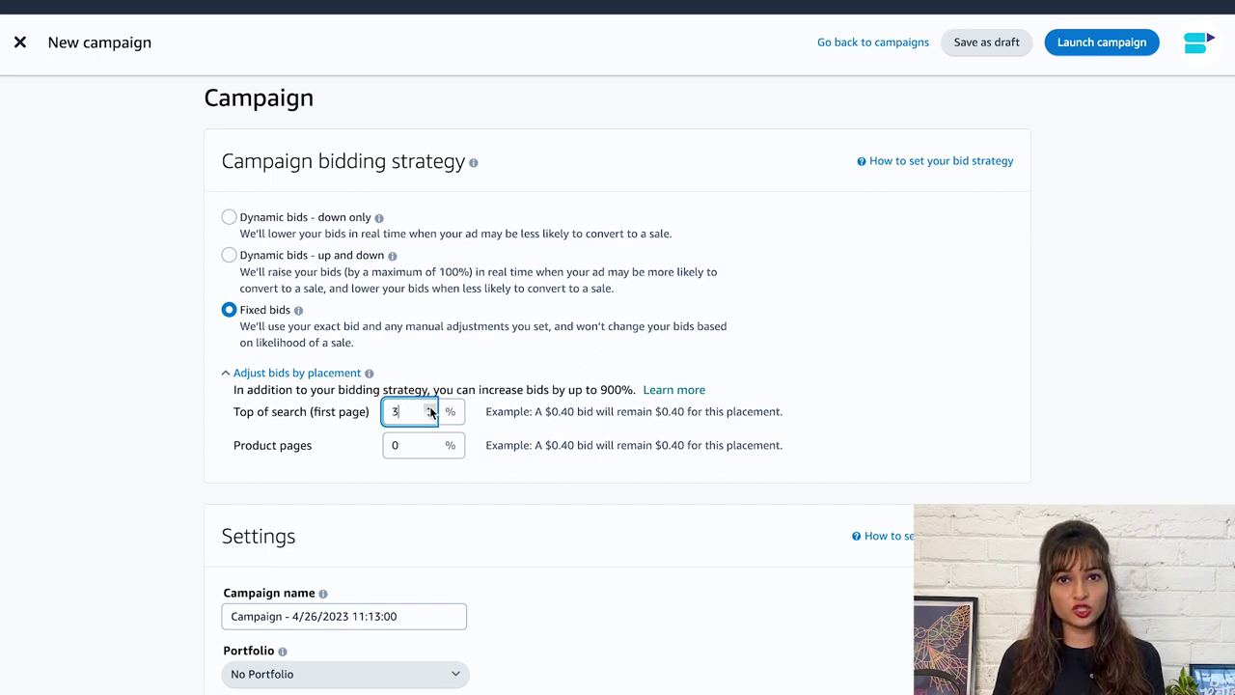
left_click(430, 408)
key("BackSpace")
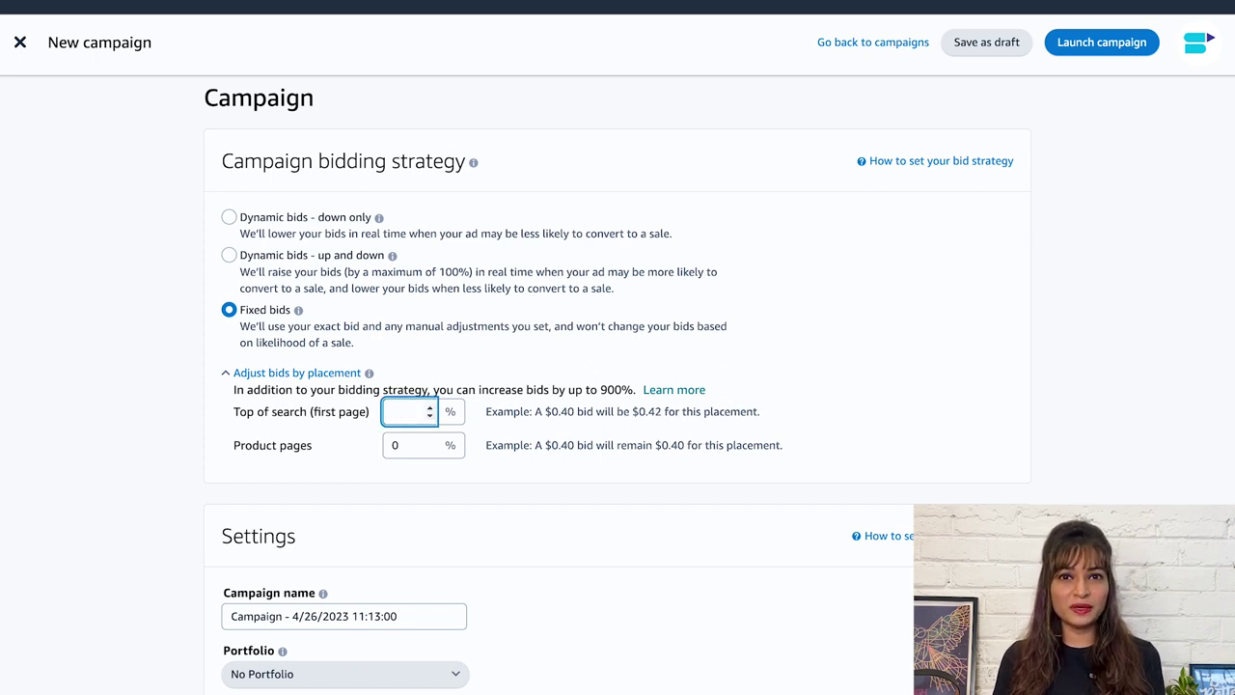
type("0")
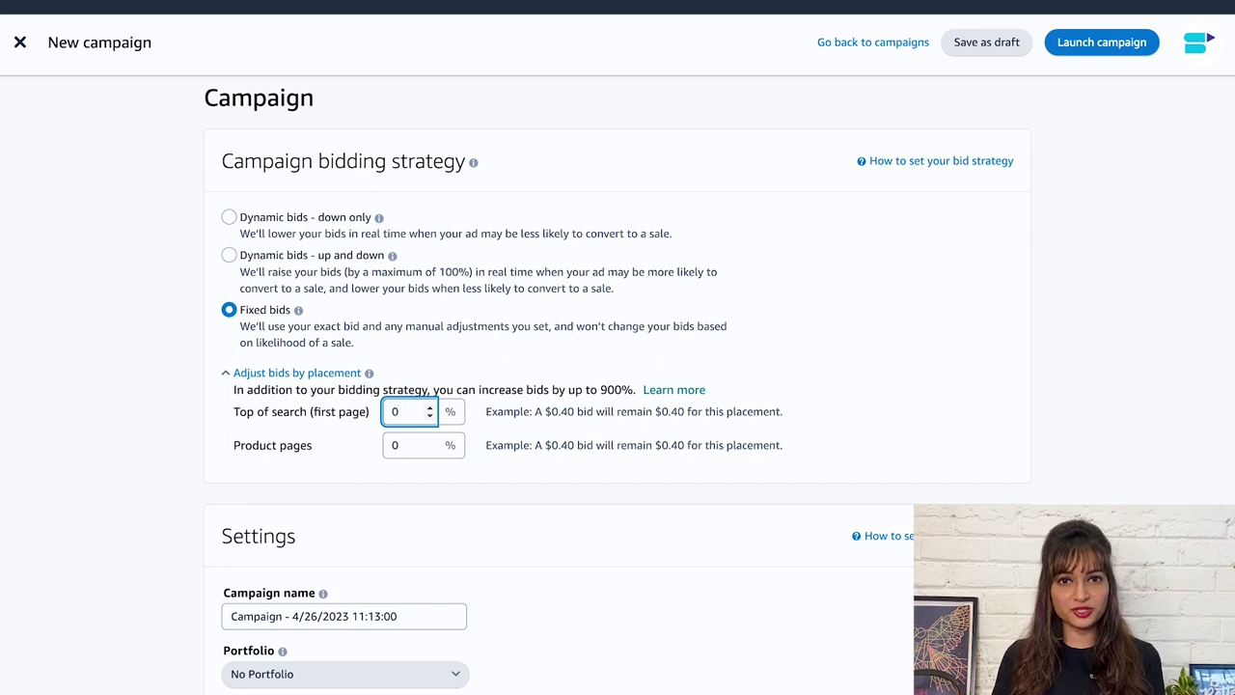
key("BackSpace")
type("60")
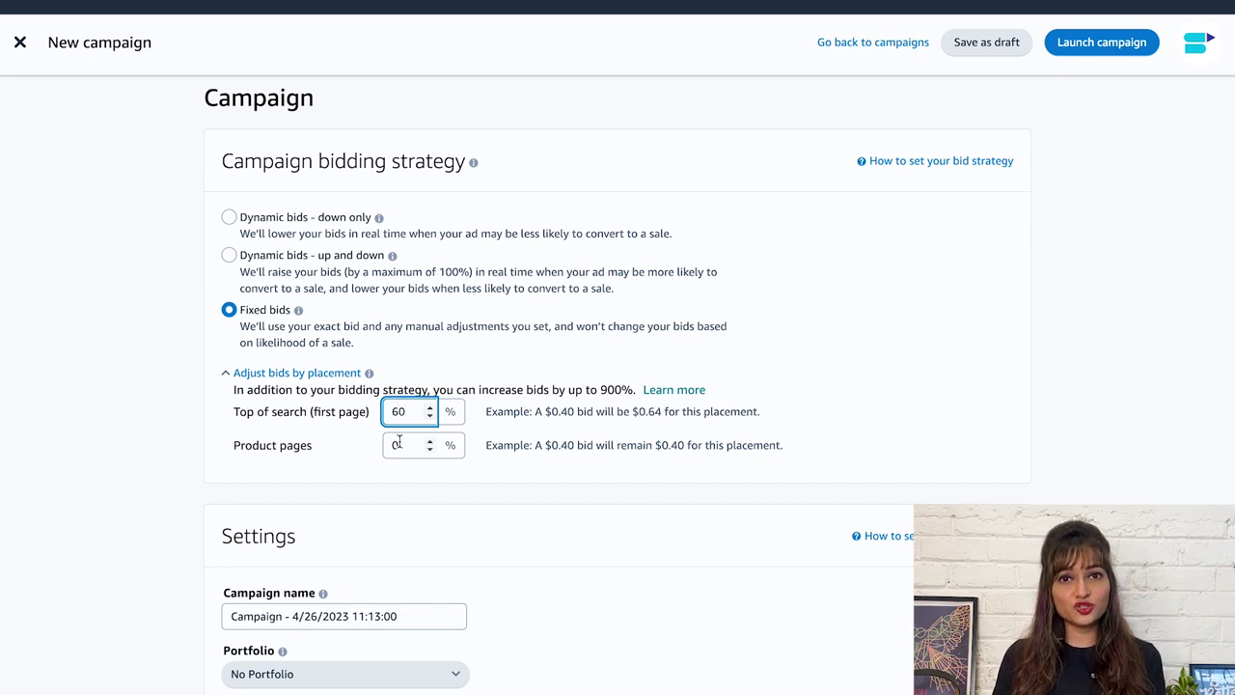
Set the Product pages placement bid increase to 30%
left_click(402, 444)
key("BackSpace")
type("30")
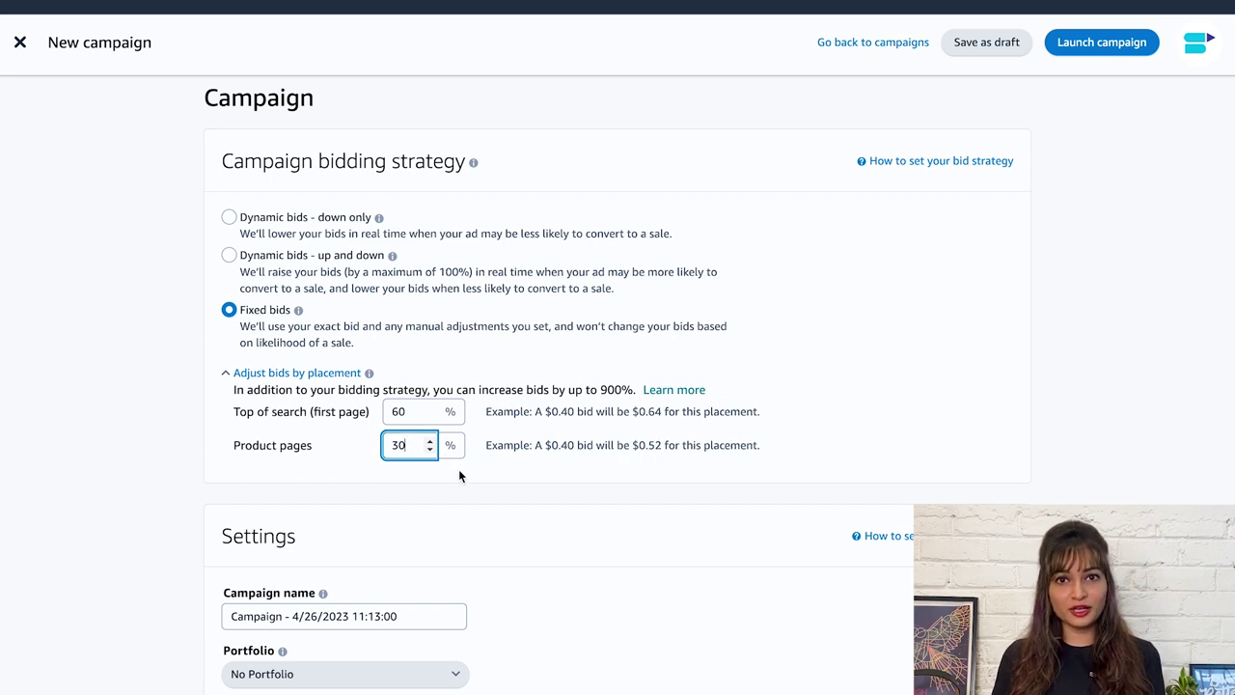
left_click(539, 532)
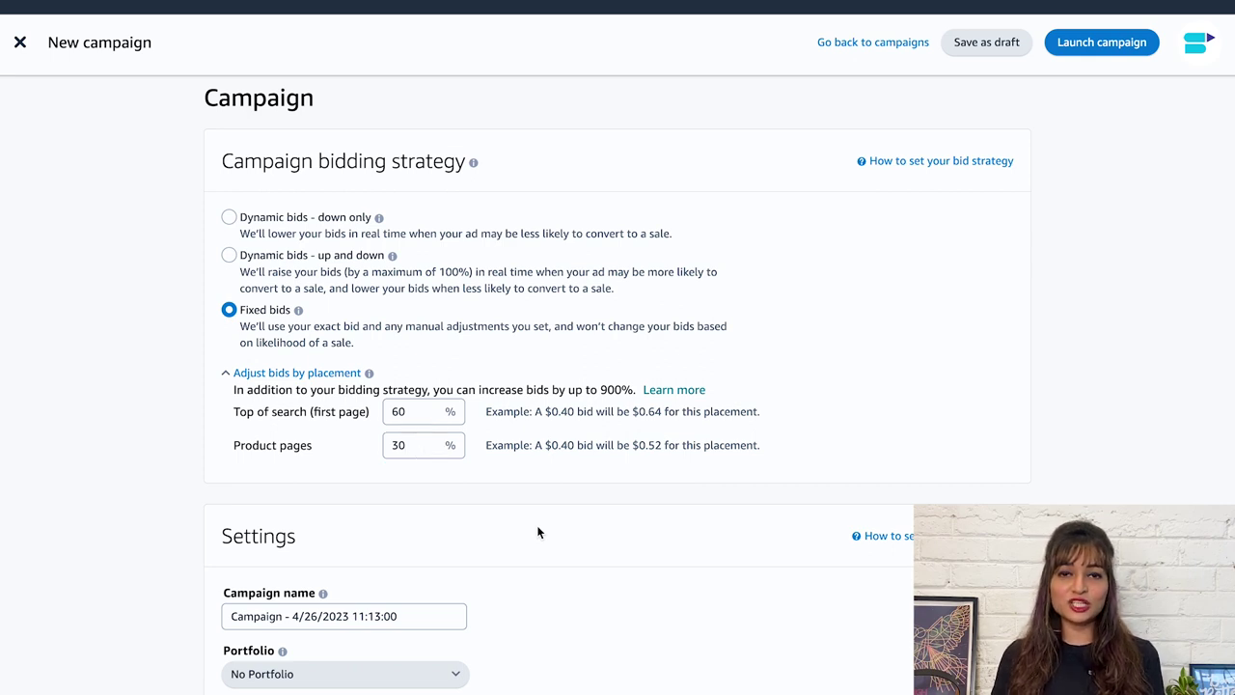
Set the campaign's end date to Jun 14, 2023 and its daily budget to $50
scroll(538, 533, "down", 1)
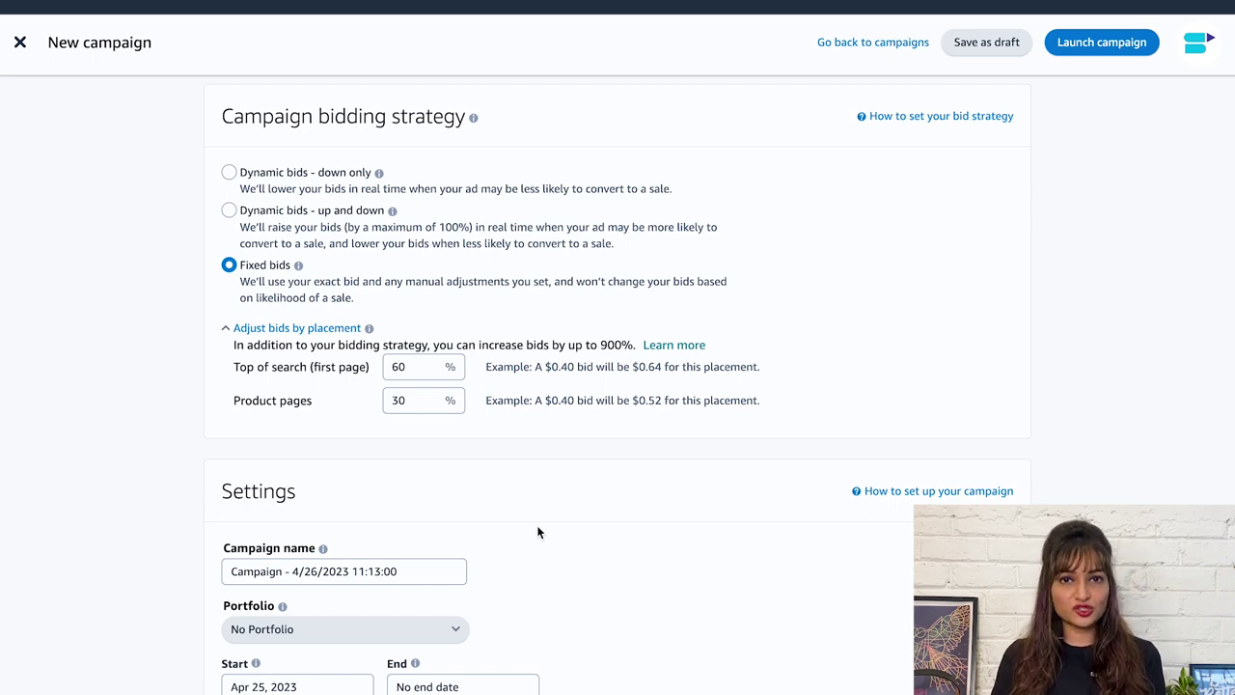
scroll(539, 532, "down", 5)
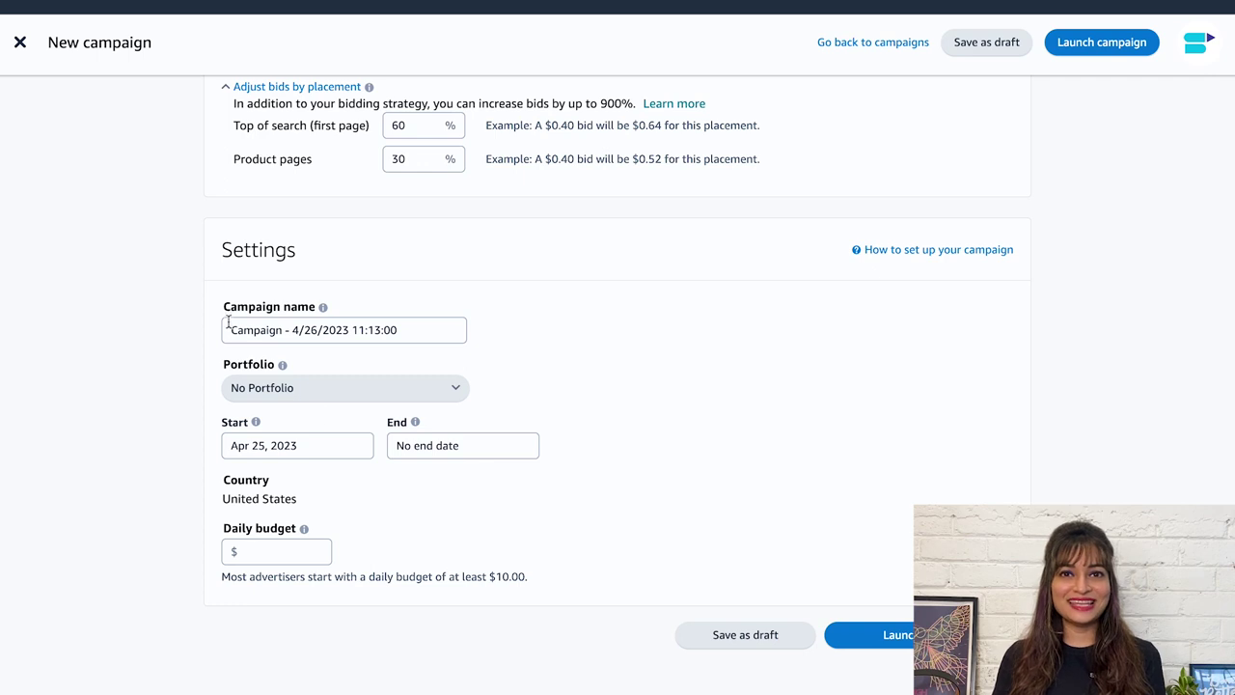
left_click_drag(230, 329, 460, 326)
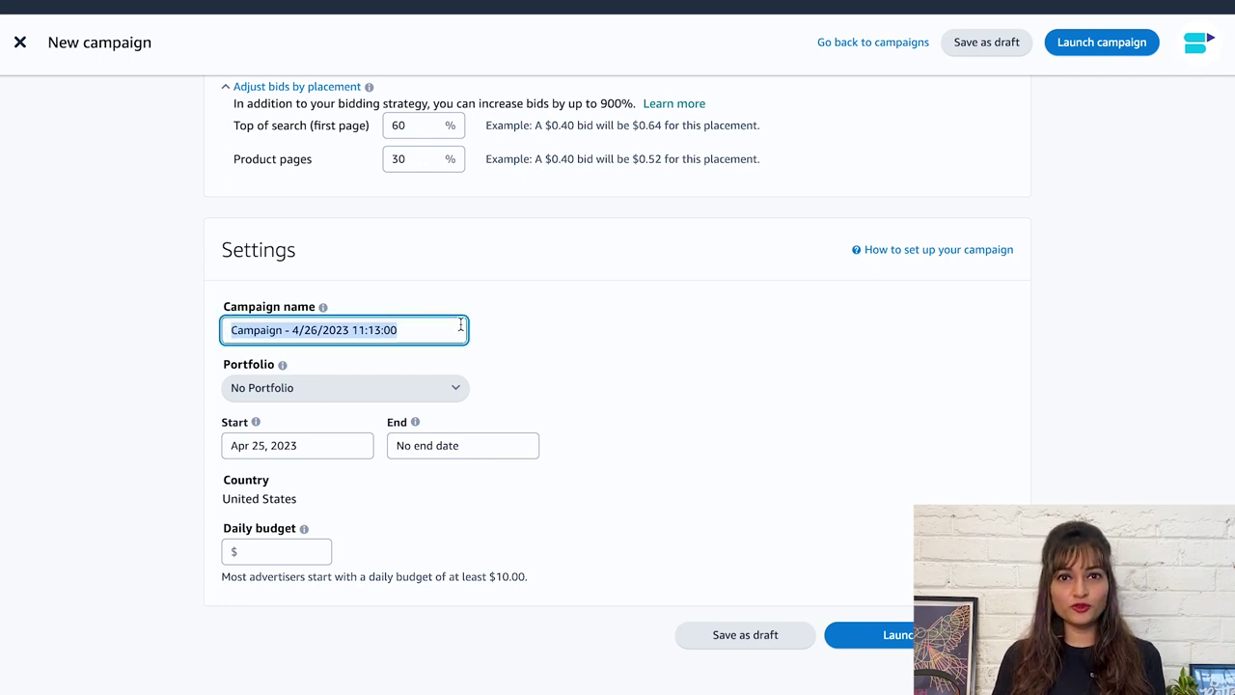
left_click(457, 452)
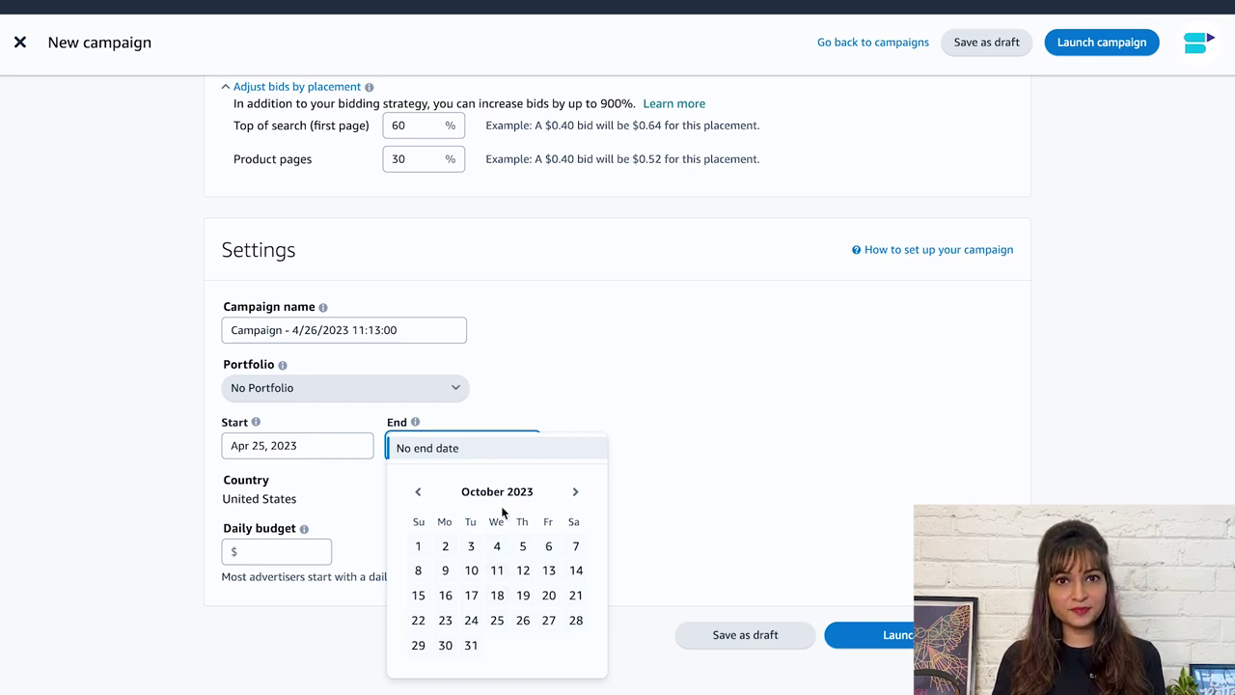
left_click(417, 492)
left_click(418, 492)
left_click(418, 492)
left_click(418, 492)
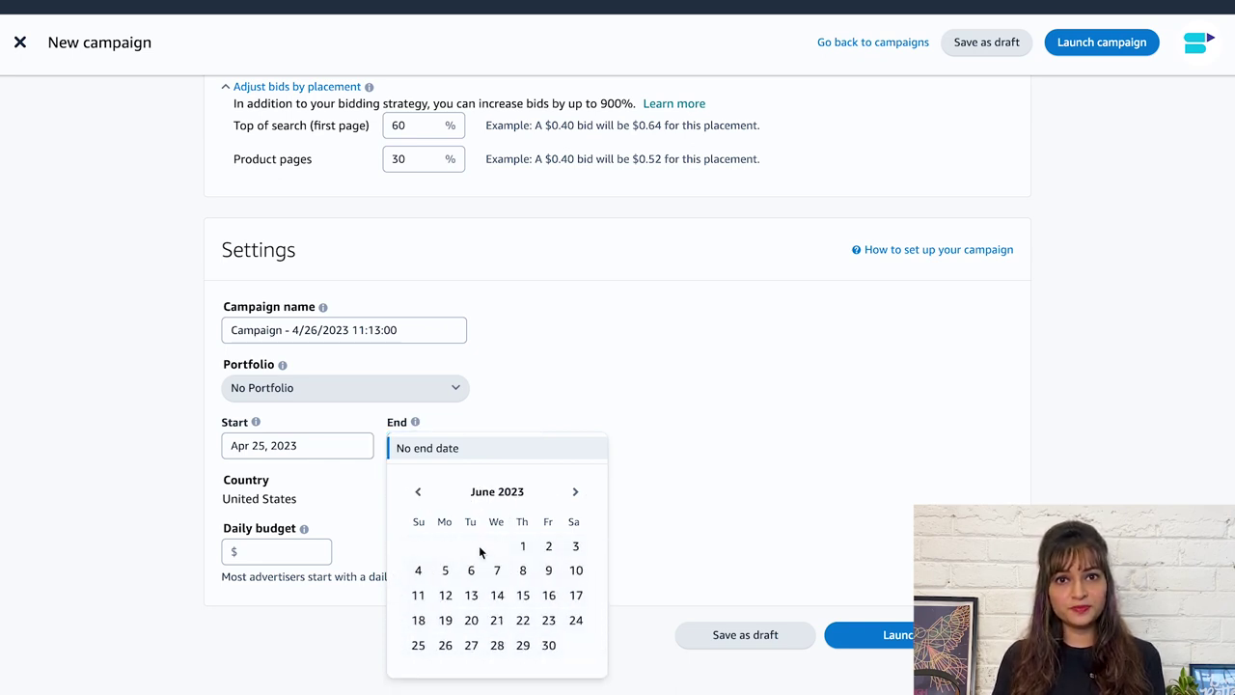
left_click(497, 595)
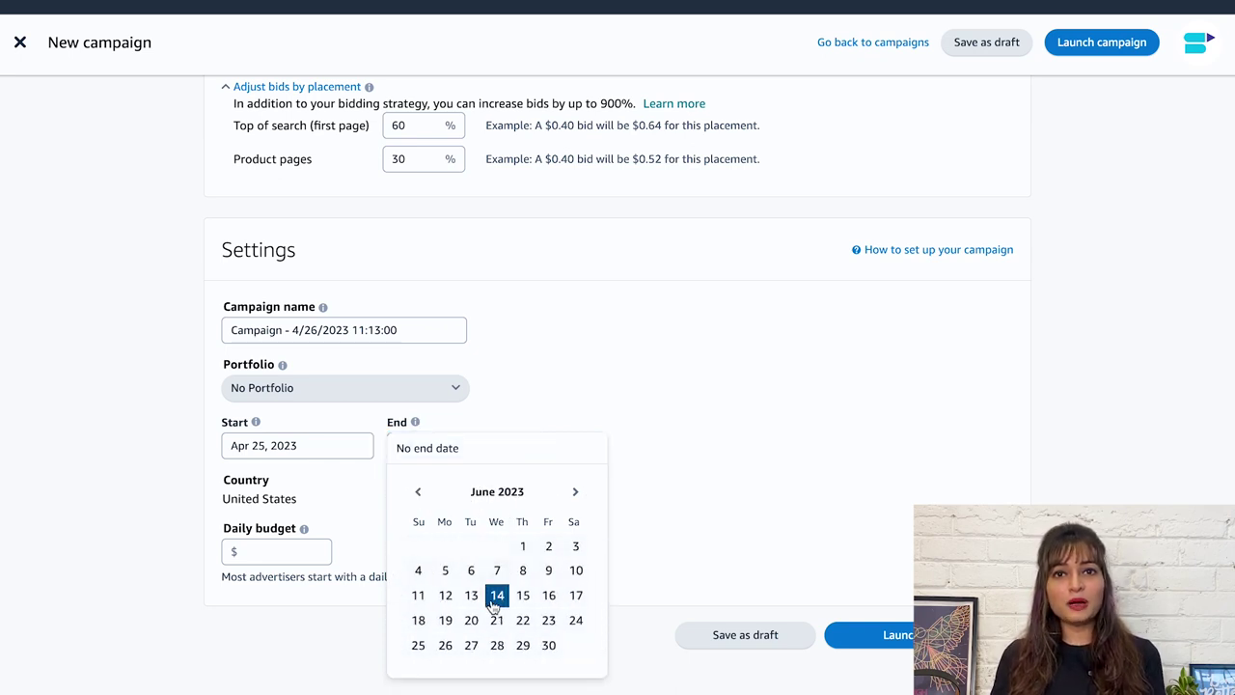
left_click(292, 551)
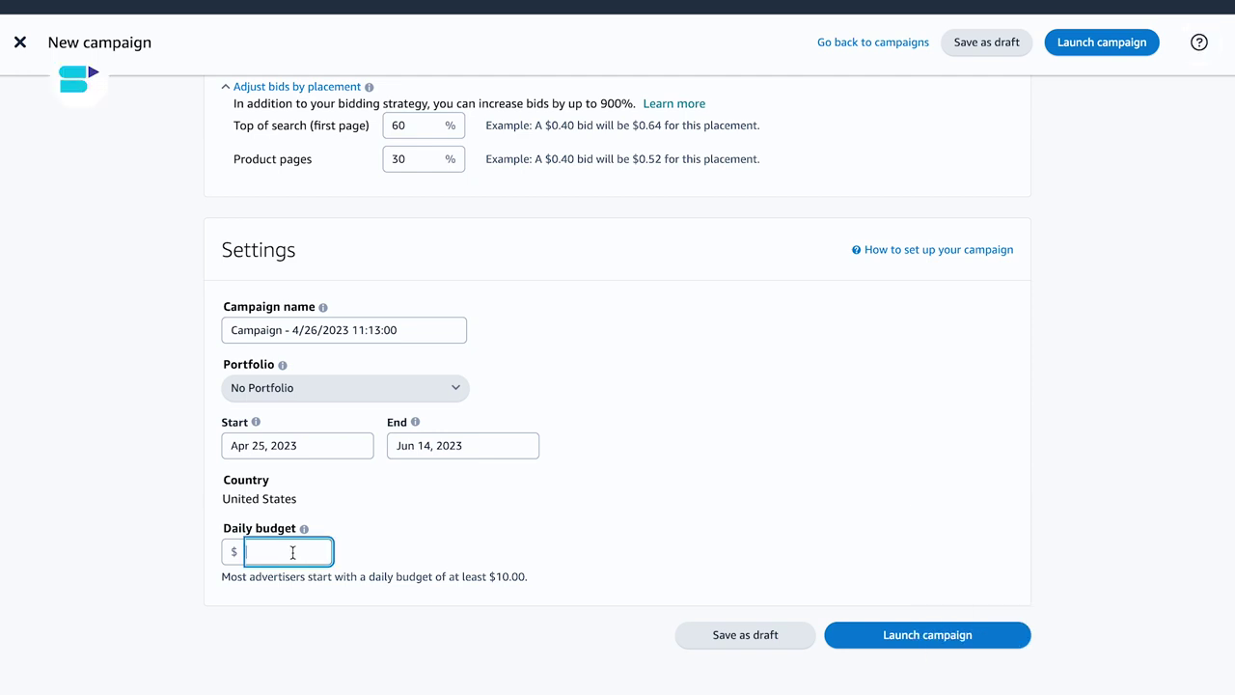
type("50")
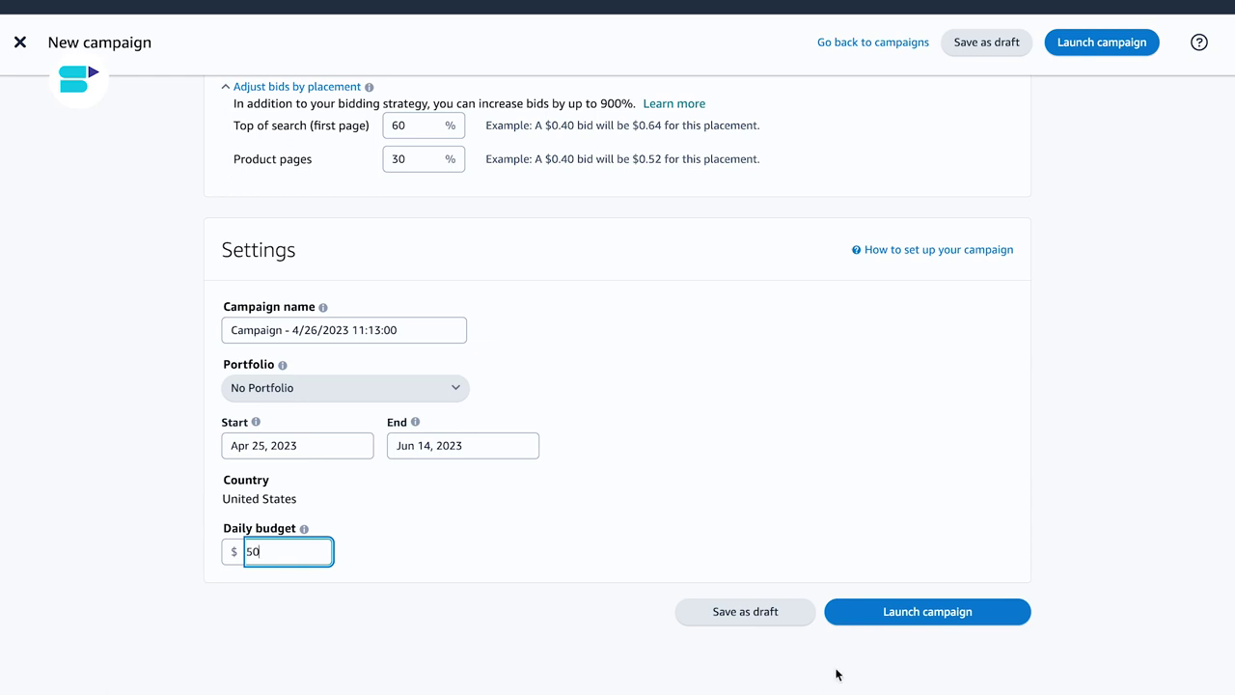